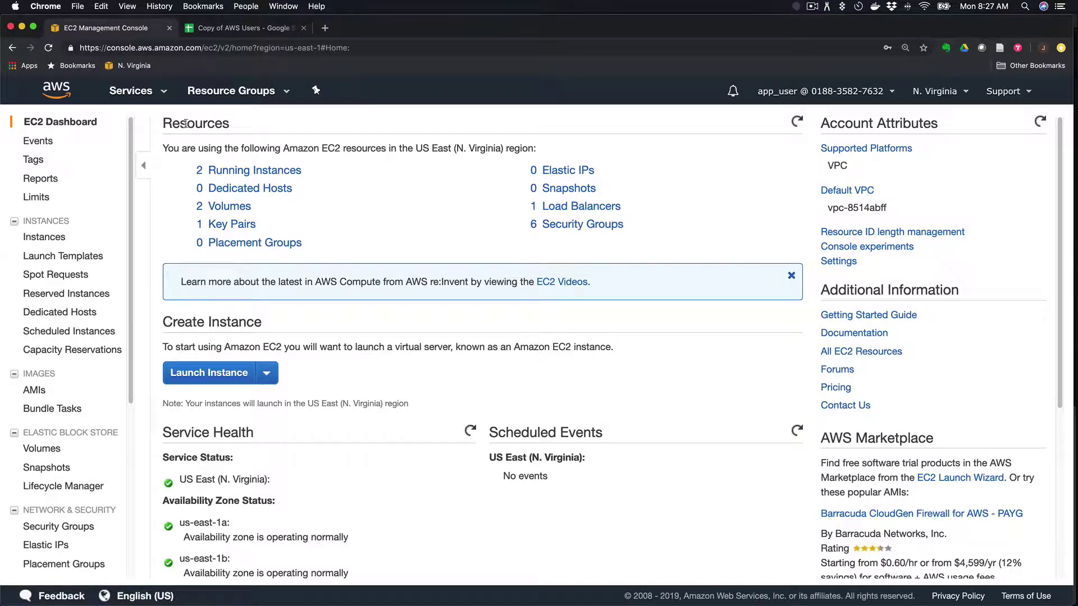
Search the AWS services for "ec2" and open the EC2 console.
left_click(155, 95)
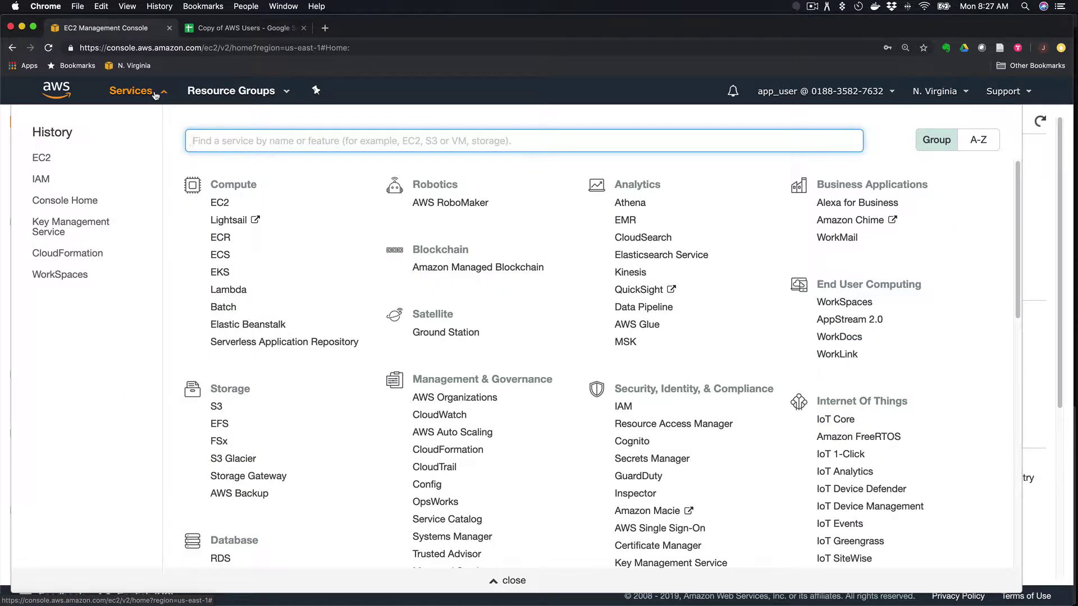
type("ec2")
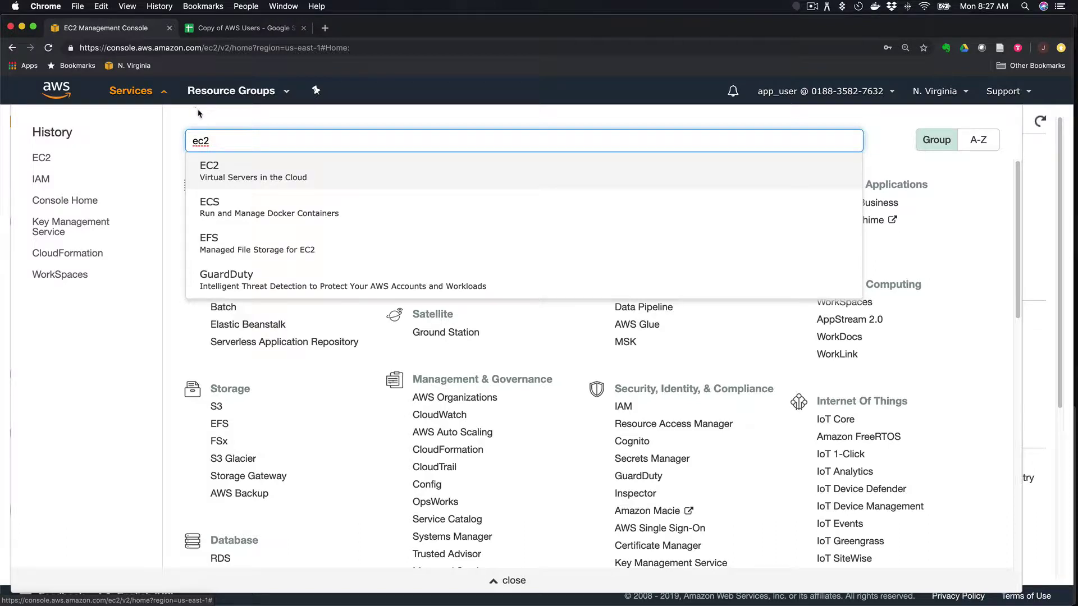
left_click(244, 171)
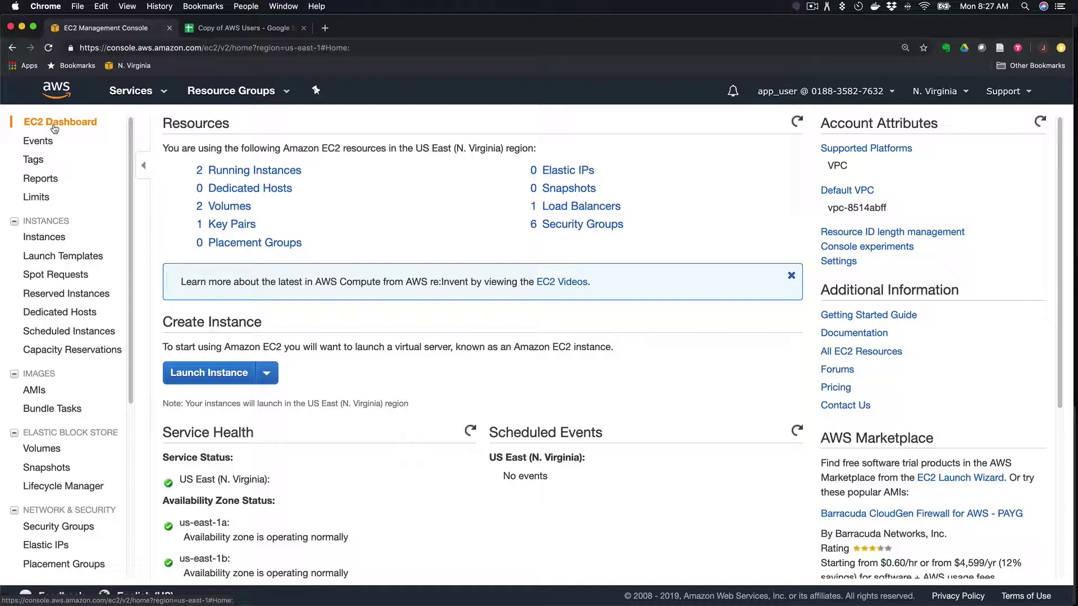
Search the AWS services for "iam" and open the IAM console to view its dashboard.
left_click(138, 91)
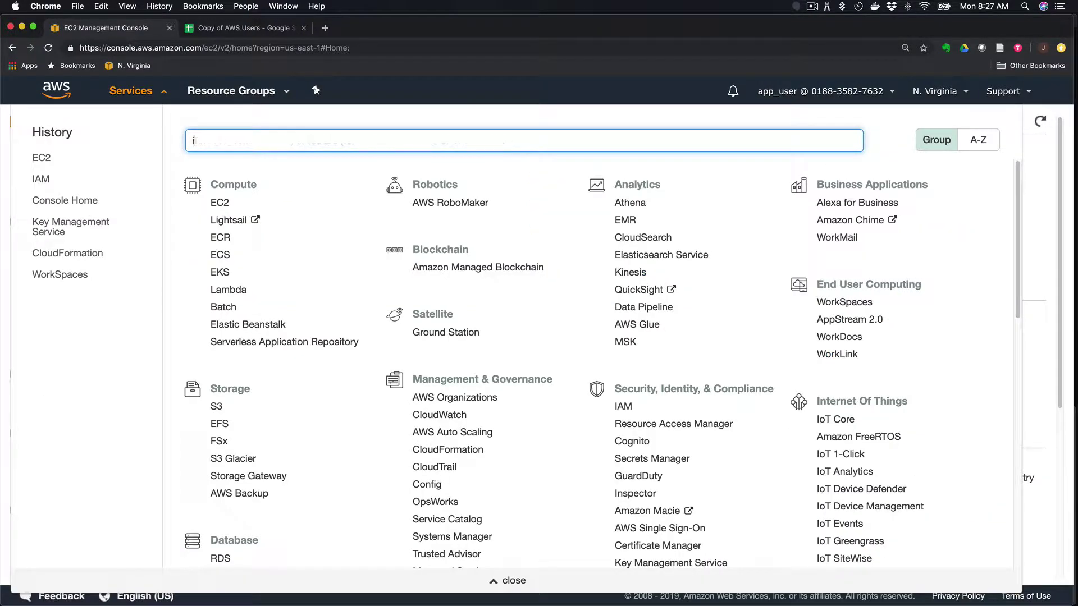
type("iam")
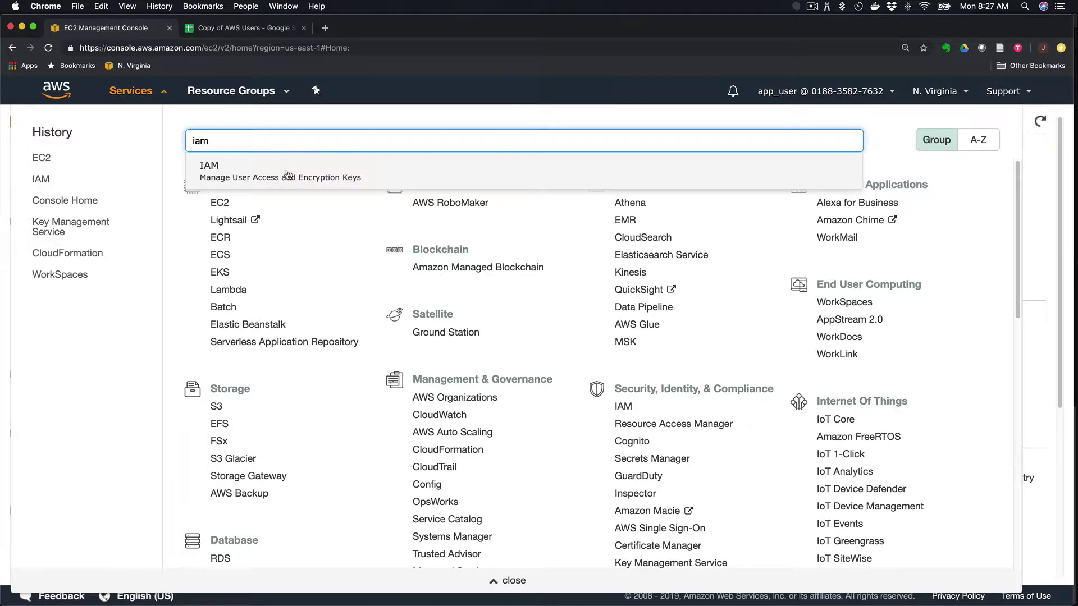
left_click(335, 181)
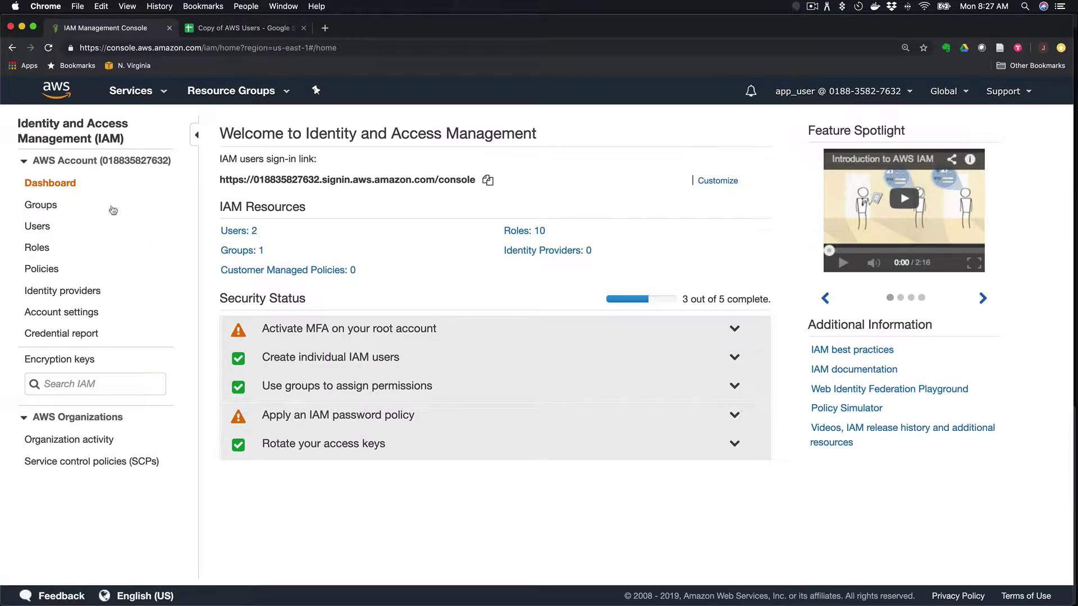
Return to the EC2 console through a service search for "ec".
left_click(143, 92)
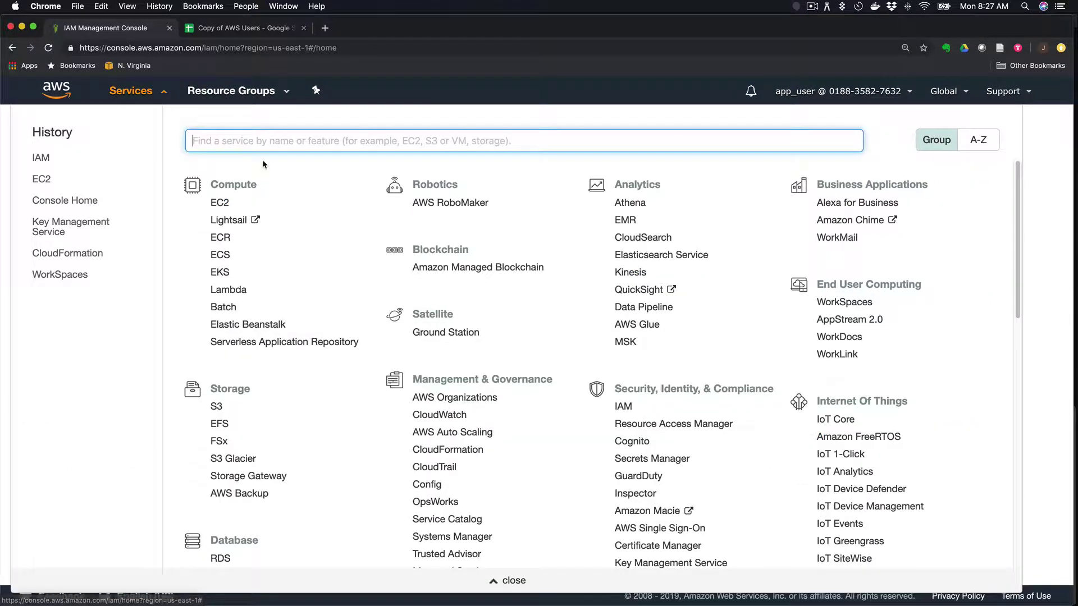
type("ec")
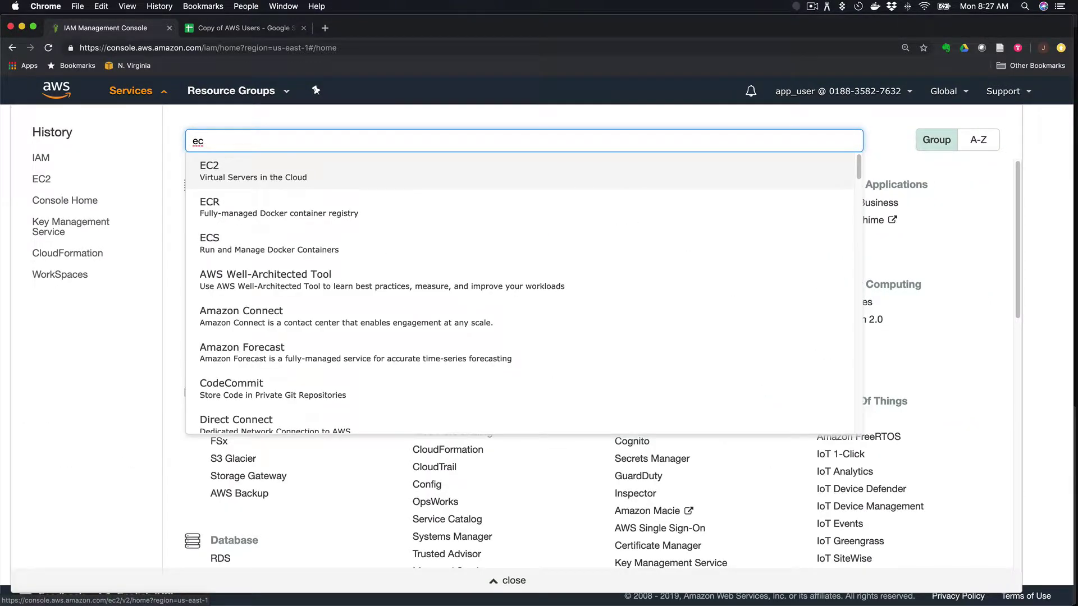
left_click(297, 178)
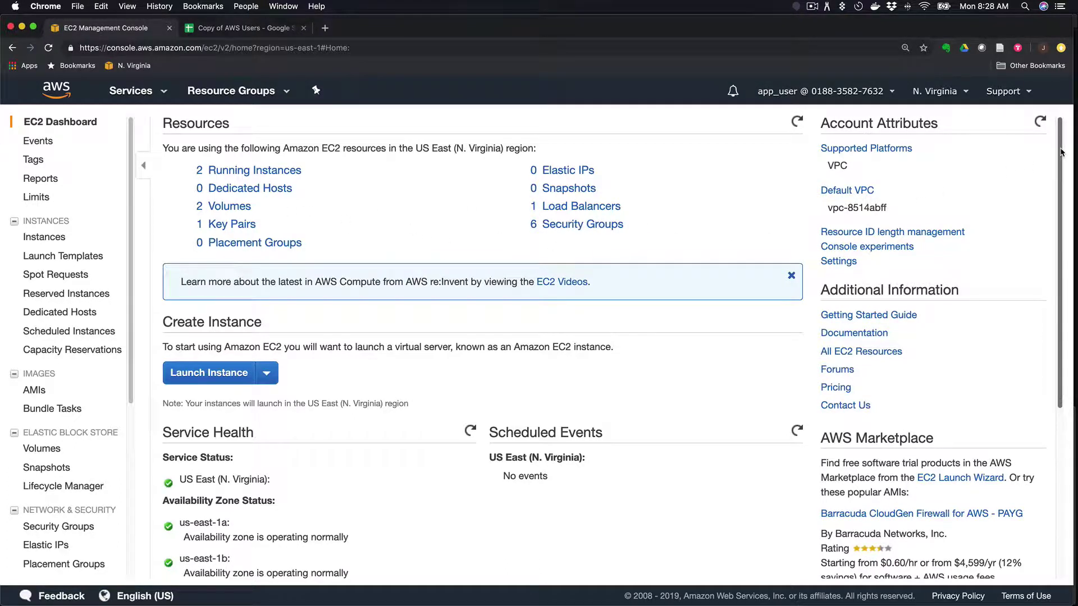
Open the Key Pairs page under Network & Security in the EC2 console.
mouse_move(1058, 155)
left_mouse_down()
mouse_move(1056, 225)
mouse_move(1056, 169)
left_mouse_up()
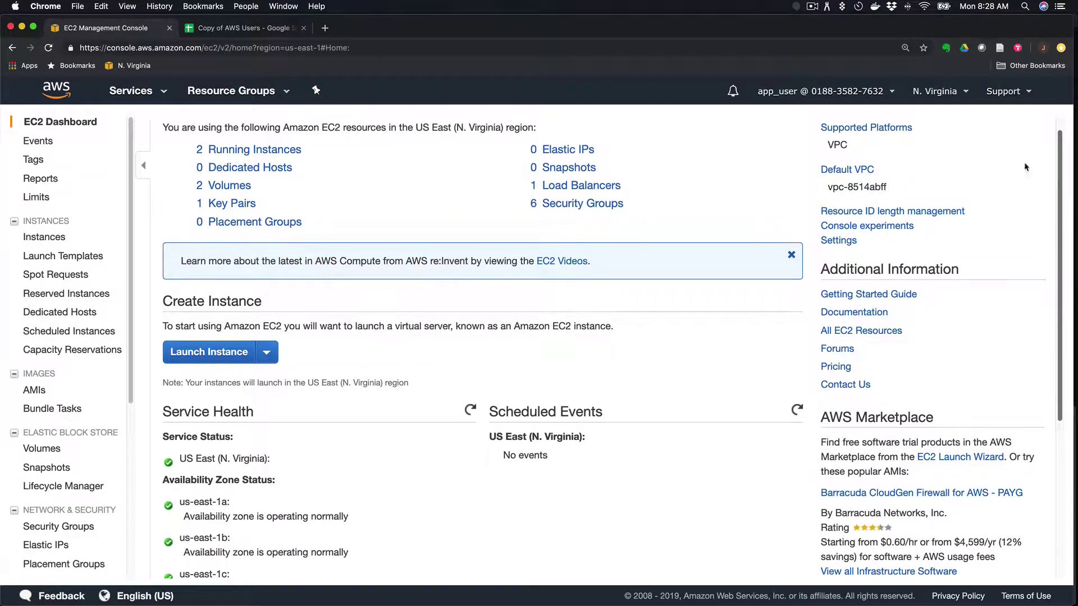
scroll(128, 132, "up", 2)
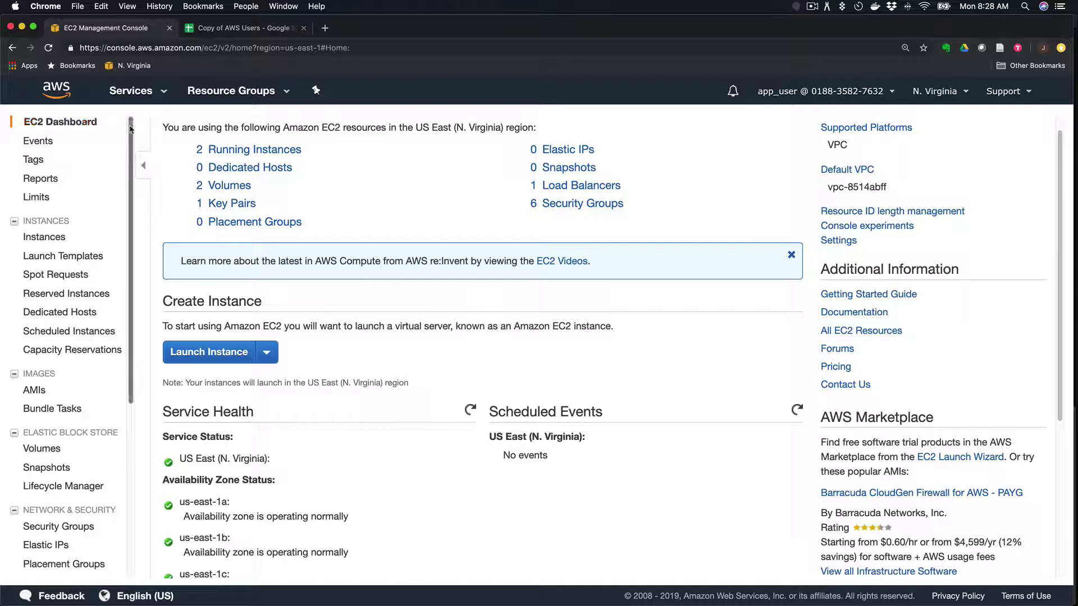
left_click_drag(130, 129, 135, 327)
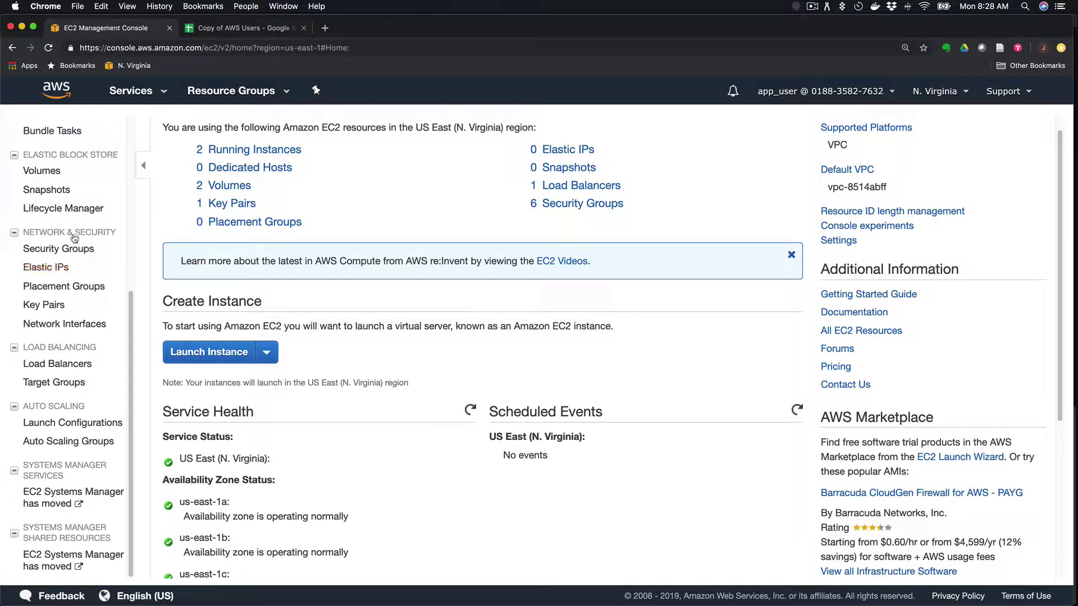
left_click(61, 307)
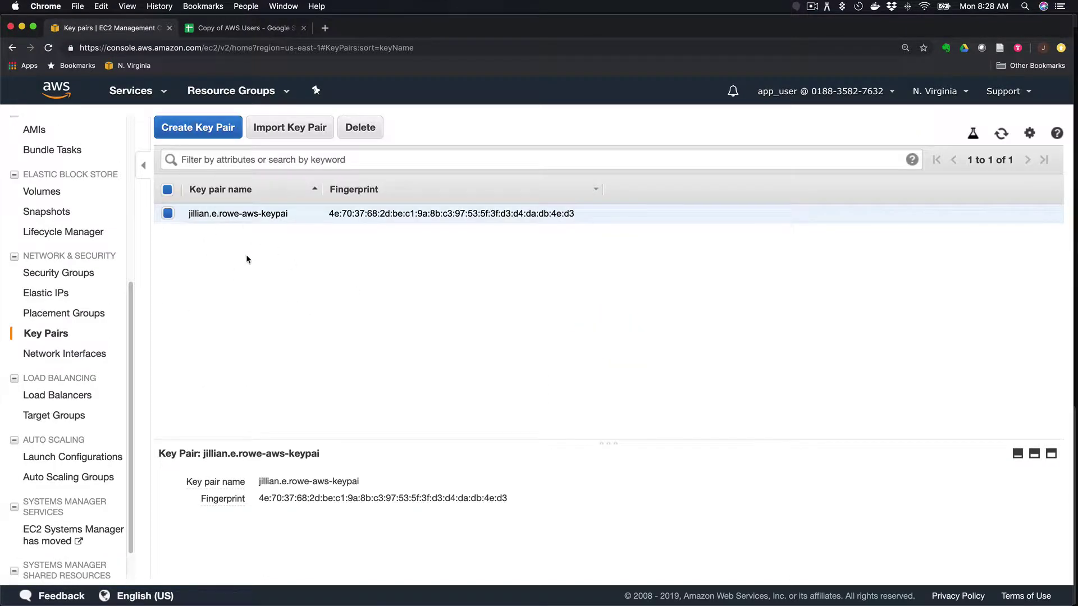
left_click(202, 130)
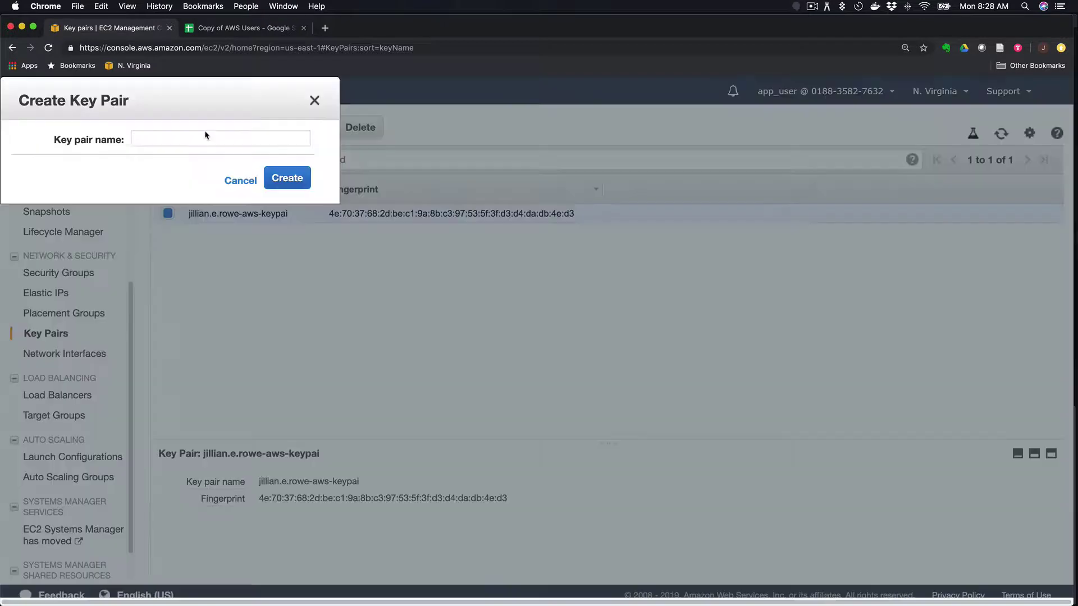
left_click(530, 337)
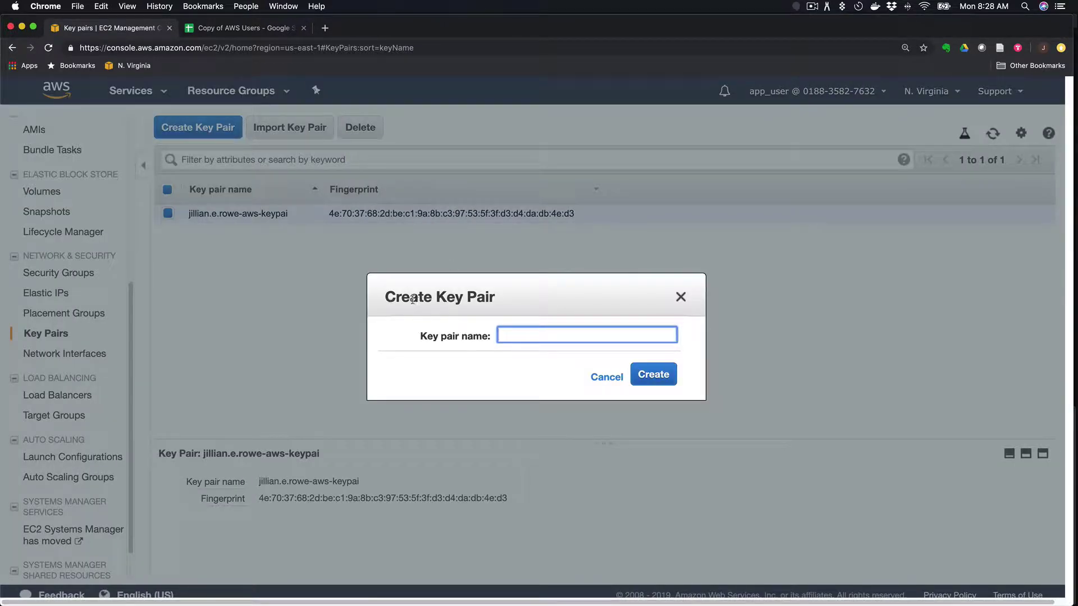
left_click(612, 377)
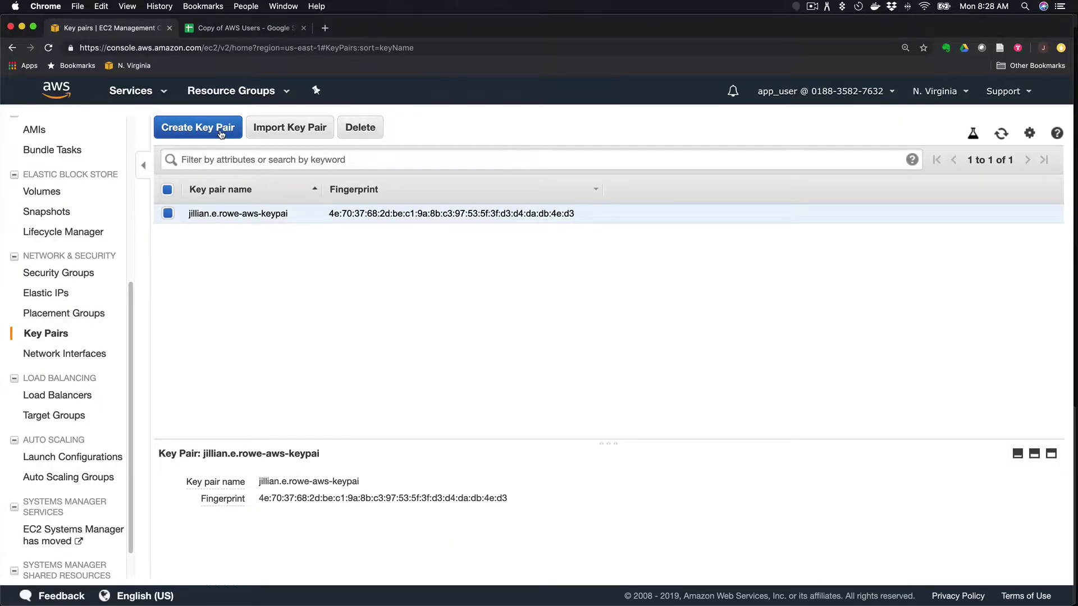
Create a new EC2 key pair named tutorial-key-pair.
left_click(221, 134)
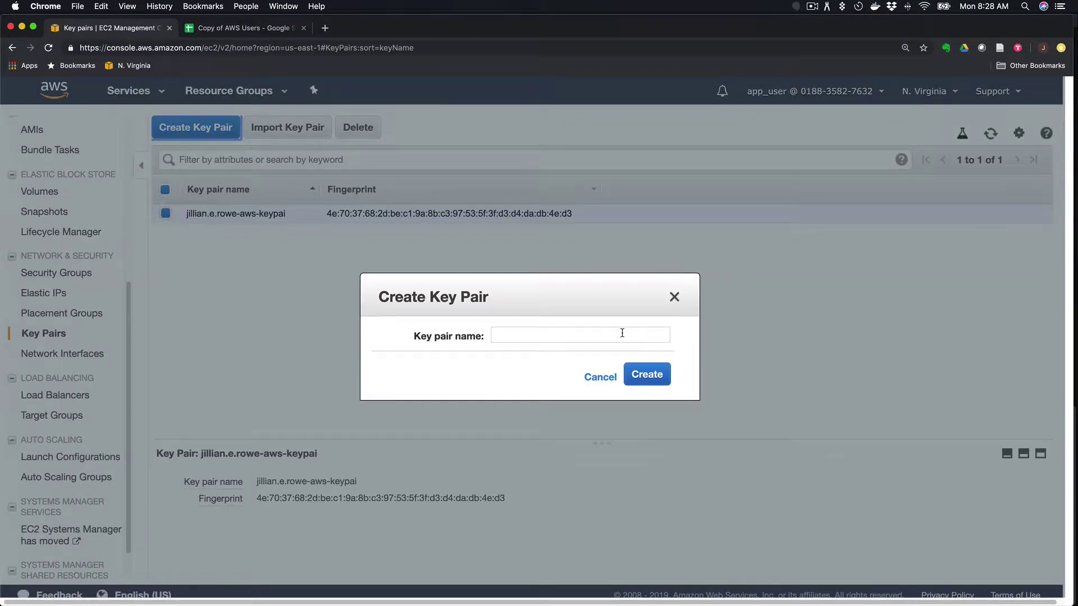
left_click(590, 336)
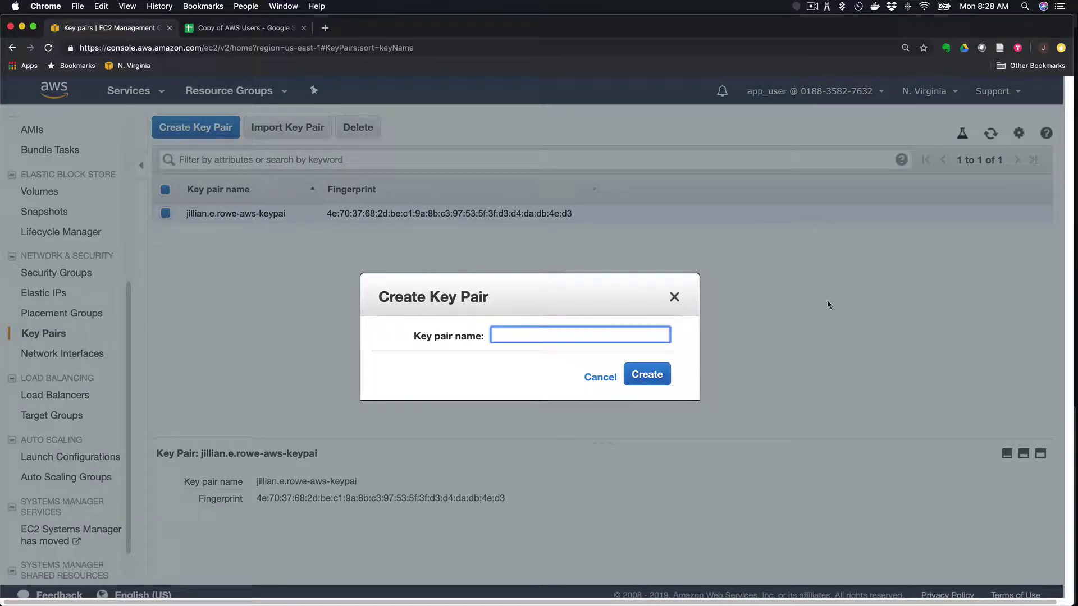
type("tutorial-key-pair")
left_click(646, 375)
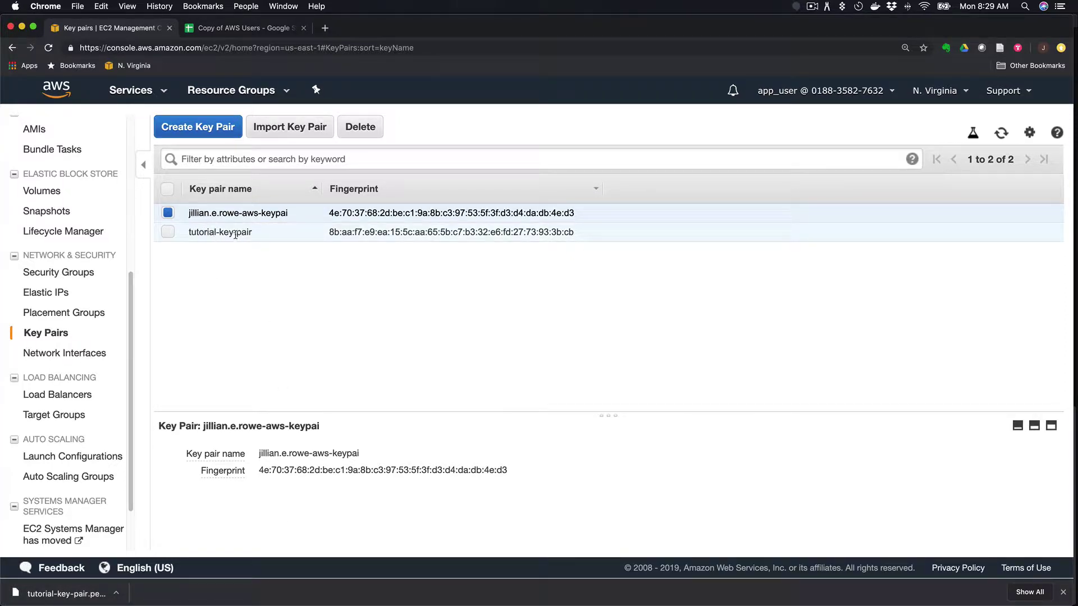
Go back to the EC2 Dashboard and start launching a new instance.
scroll(132, 285, "up", 4)
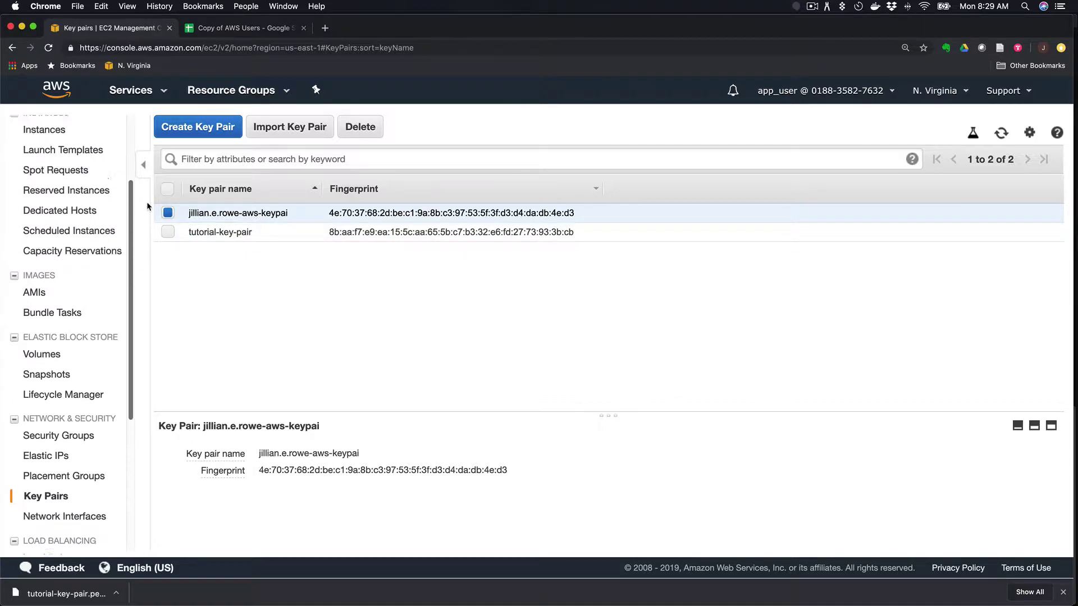
left_click_drag(147, 206, 147, 132)
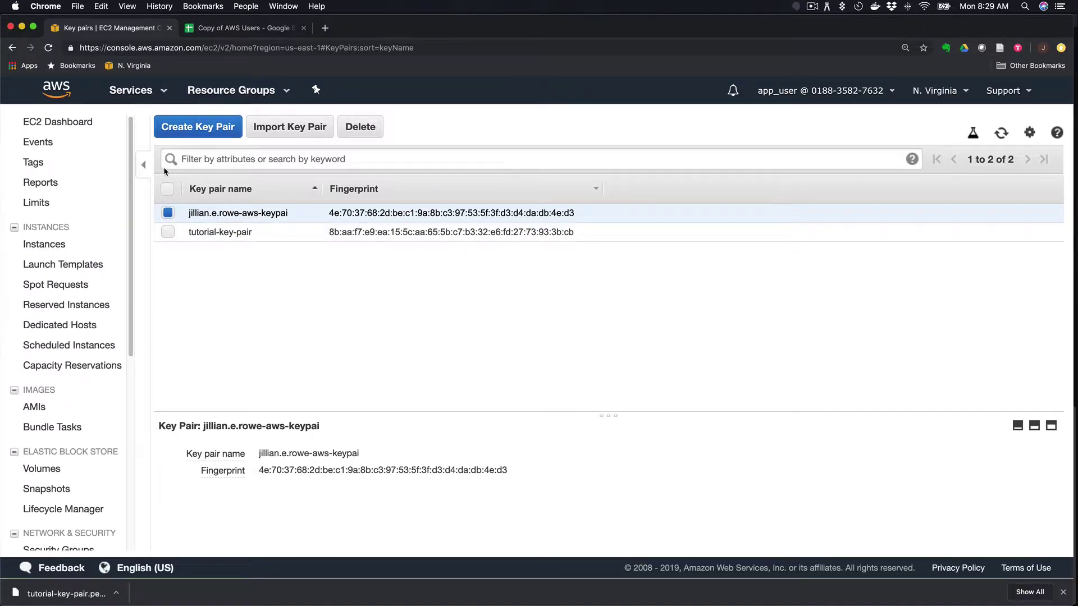
left_click(84, 128)
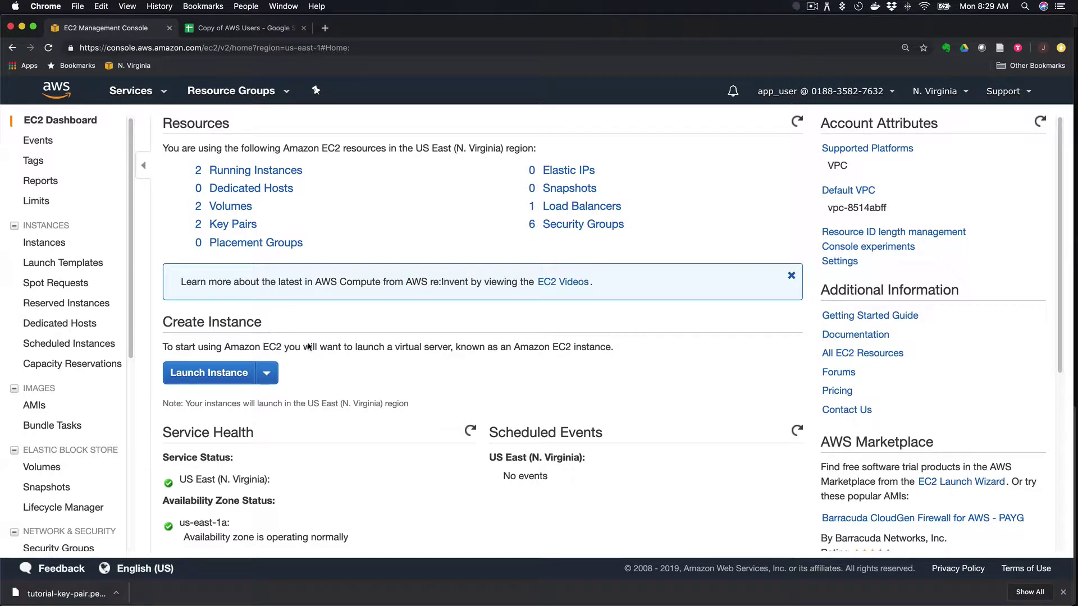
left_click(236, 380)
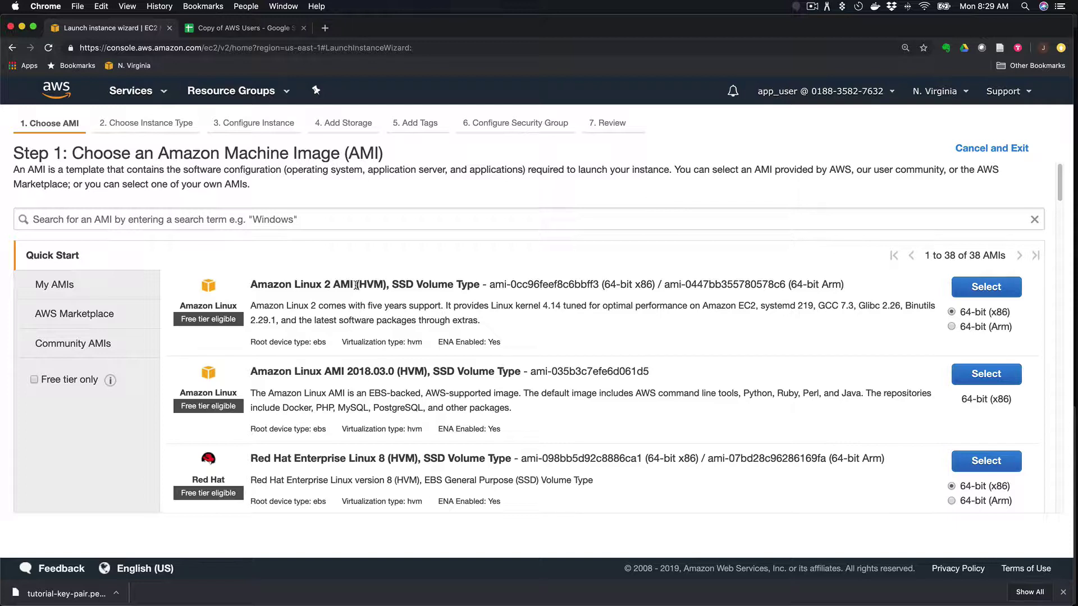
Review the Quick Start machine images and select Amazon Linux 2 AMI (HVM), SSD Volume Type, 64-bit (x86).
left_click_drag(356, 285, 344, 285)
left_click(473, 315)
left_click_drag(1059, 183, 1059, 212)
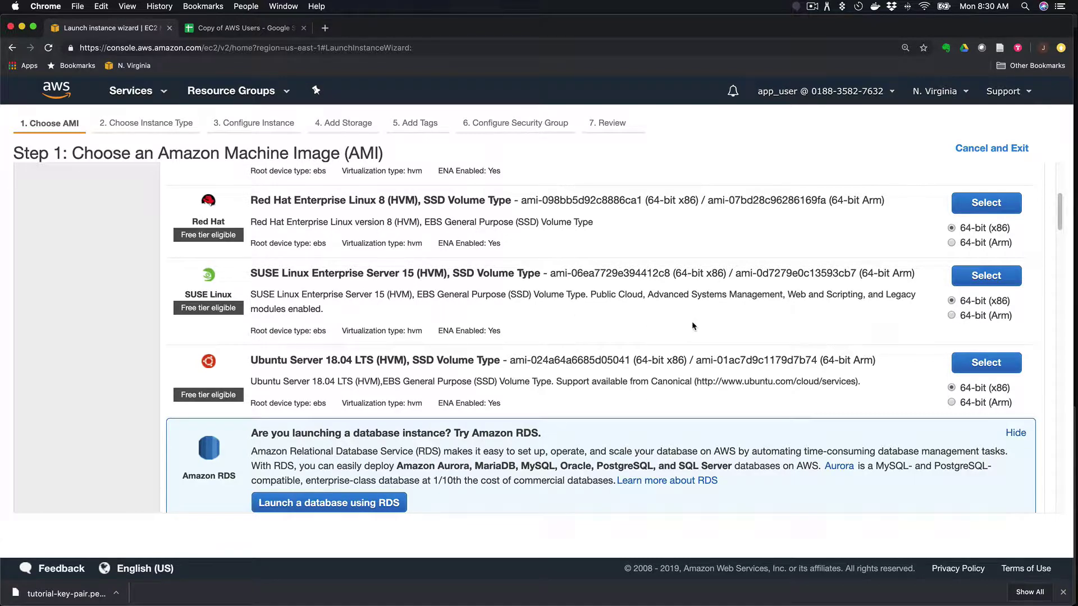
left_click_drag(1057, 225, 1053, 264)
scroll(1050, 272, "down", 4)
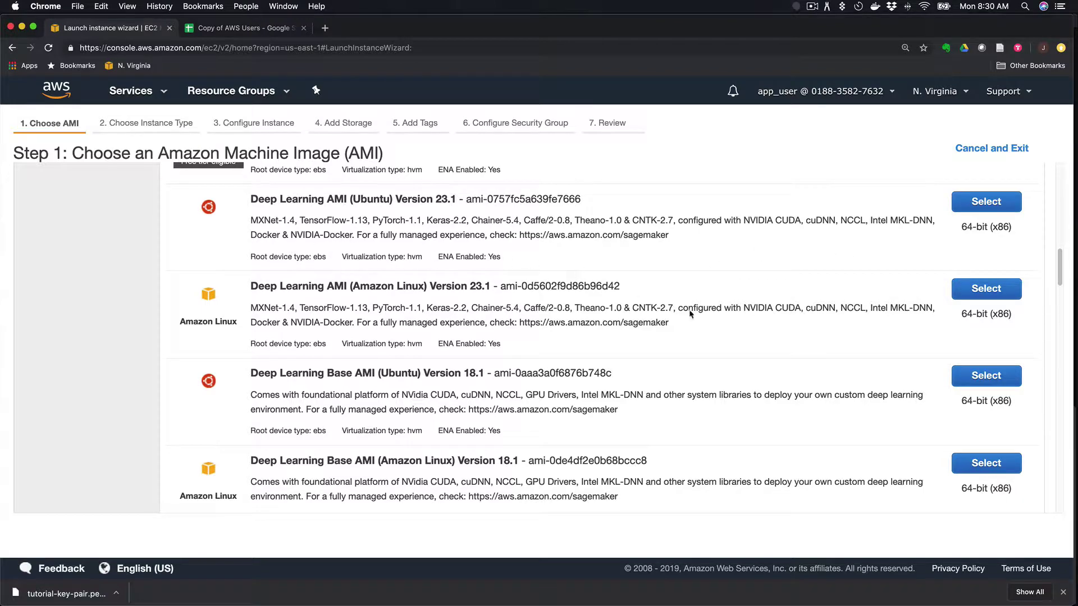
left_click_drag(1060, 281, 1060, 227)
scroll(1059, 206, "up", 3)
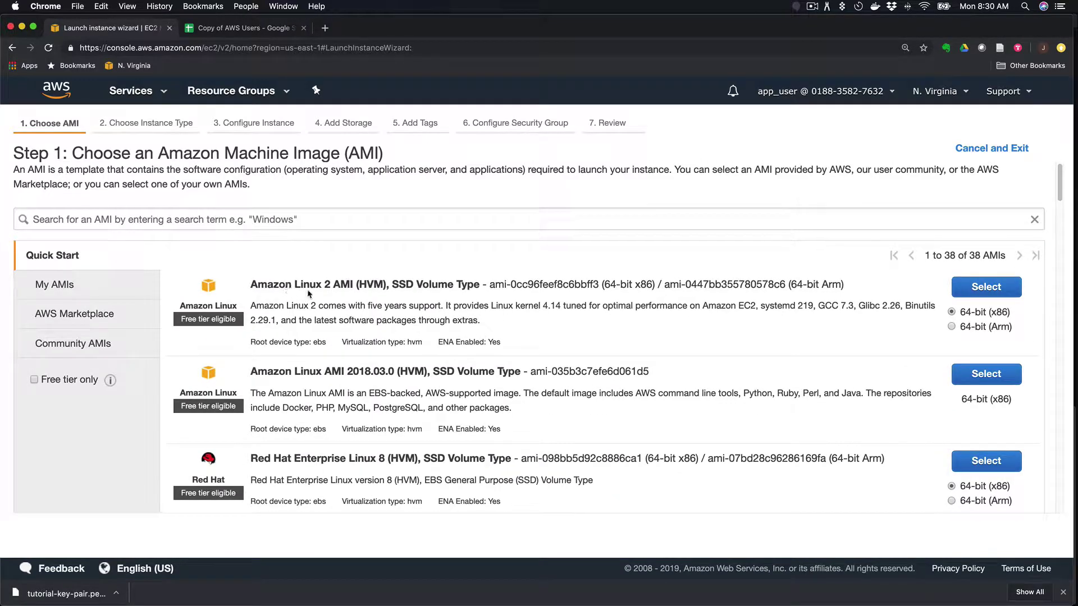
left_click(970, 289)
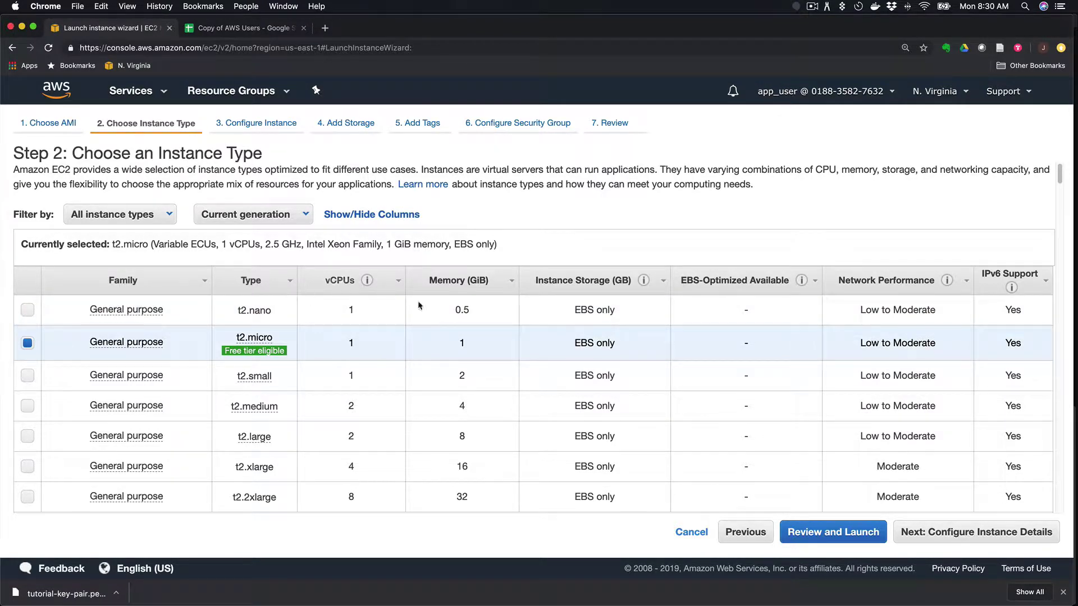
Examine the available instance types, including the t2.micro free tier note, the vCPUs description and the larger general purpose options.
scroll(1061, 181, "down", 1)
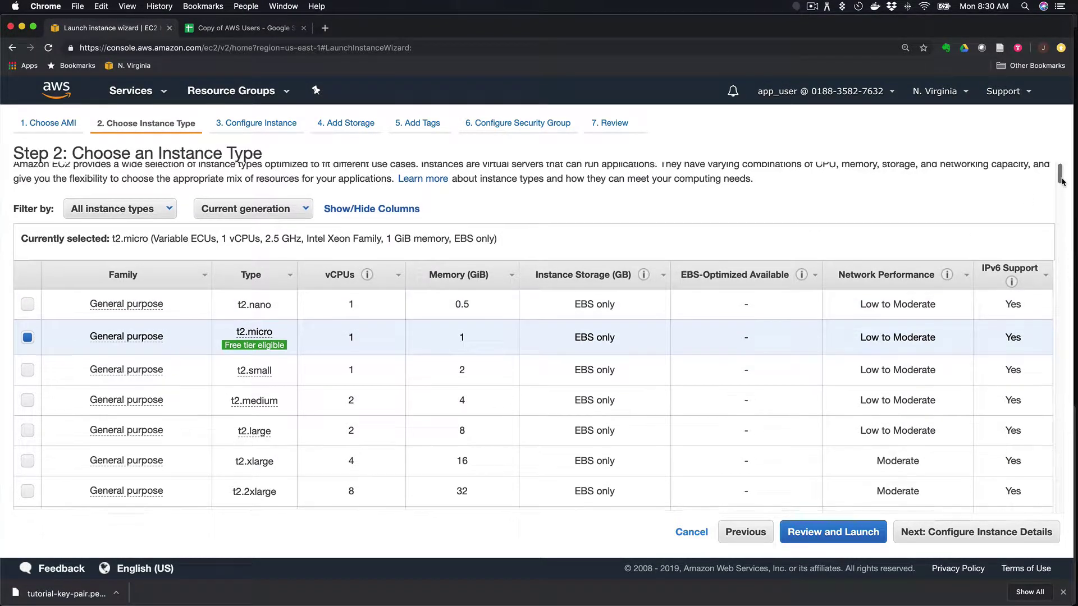
scroll(1011, 235, "up", 1)
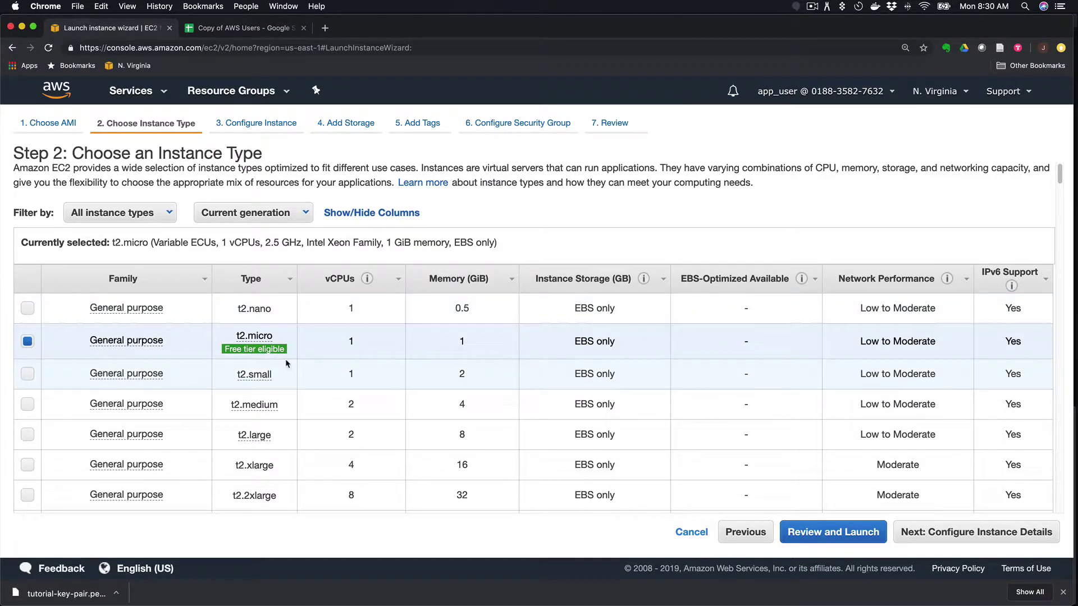
mouse_move(249, 339)
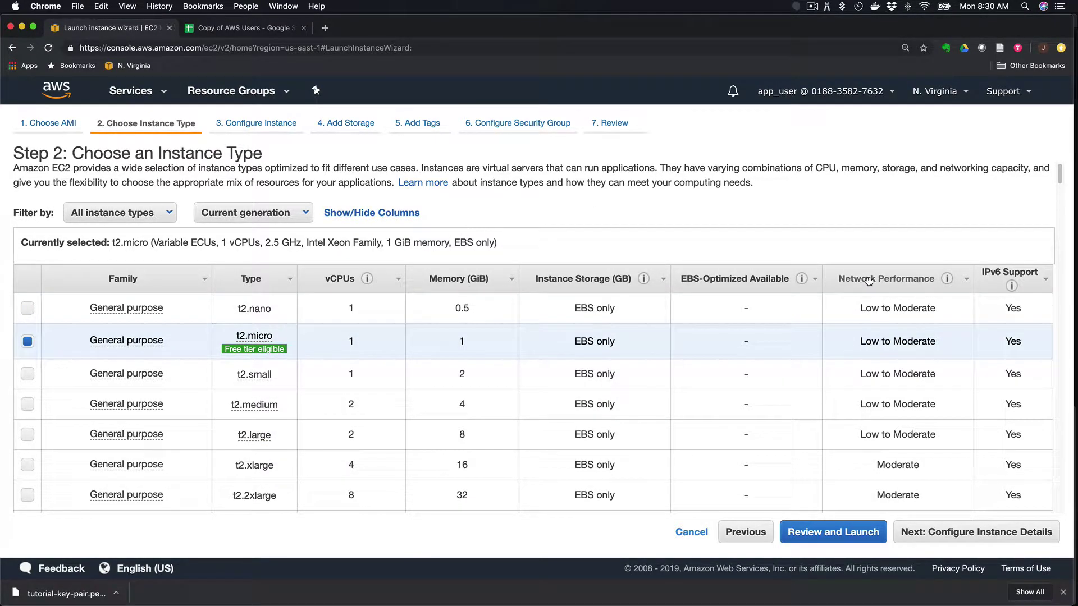
mouse_move(949, 277)
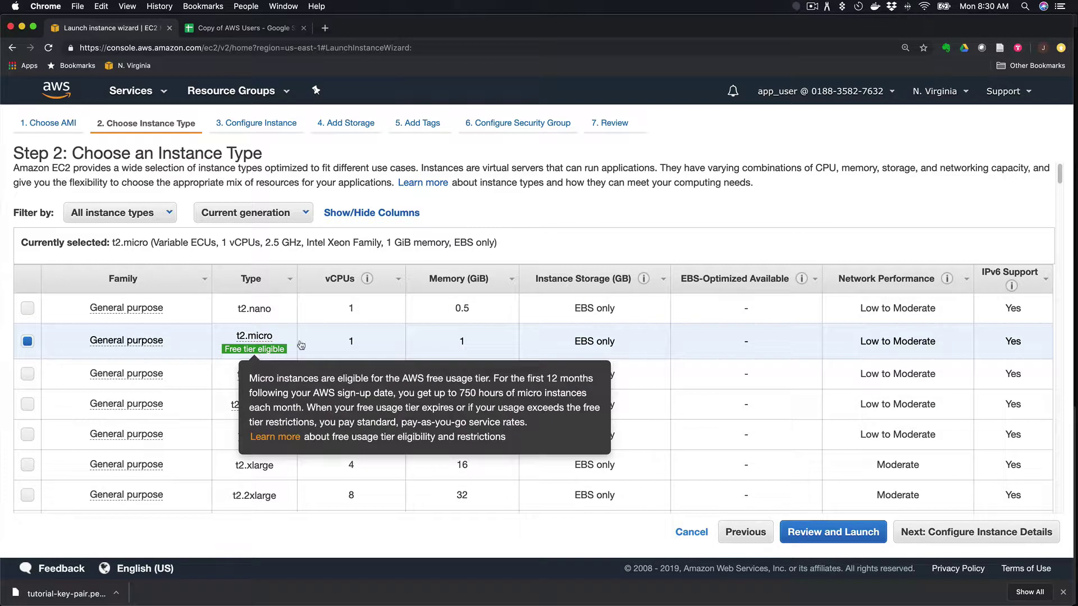
mouse_move(367, 279)
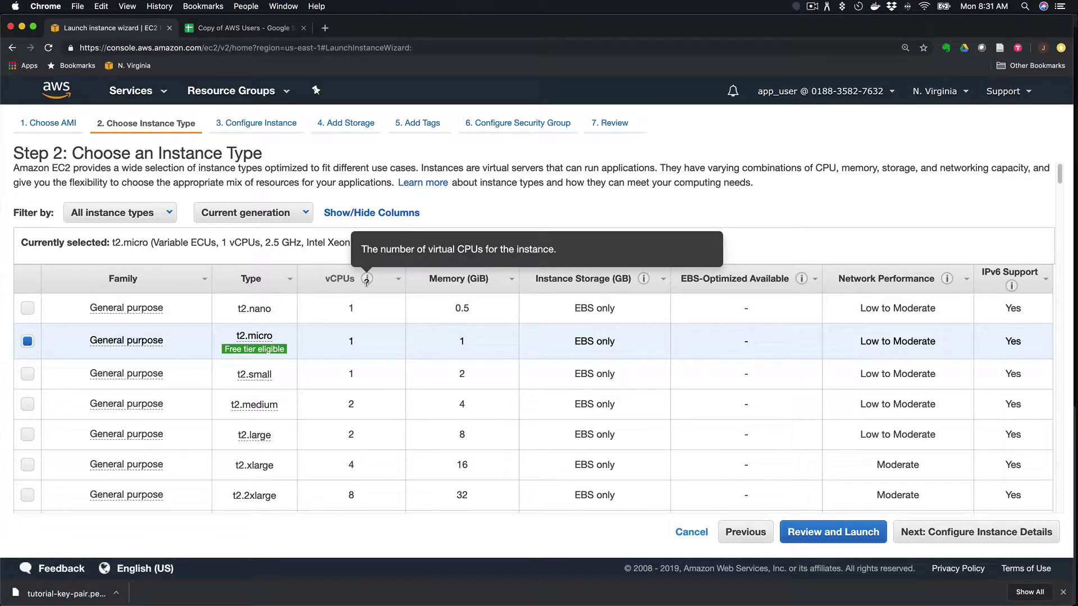
scroll(522, 297, "down", 1)
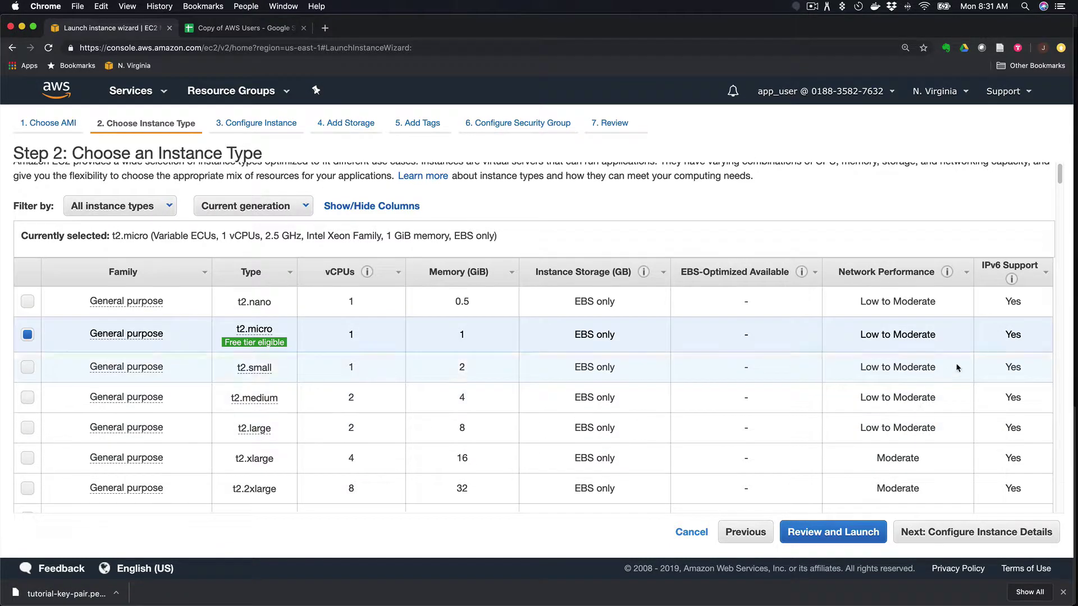
left_click_drag(1059, 183, 1059, 219)
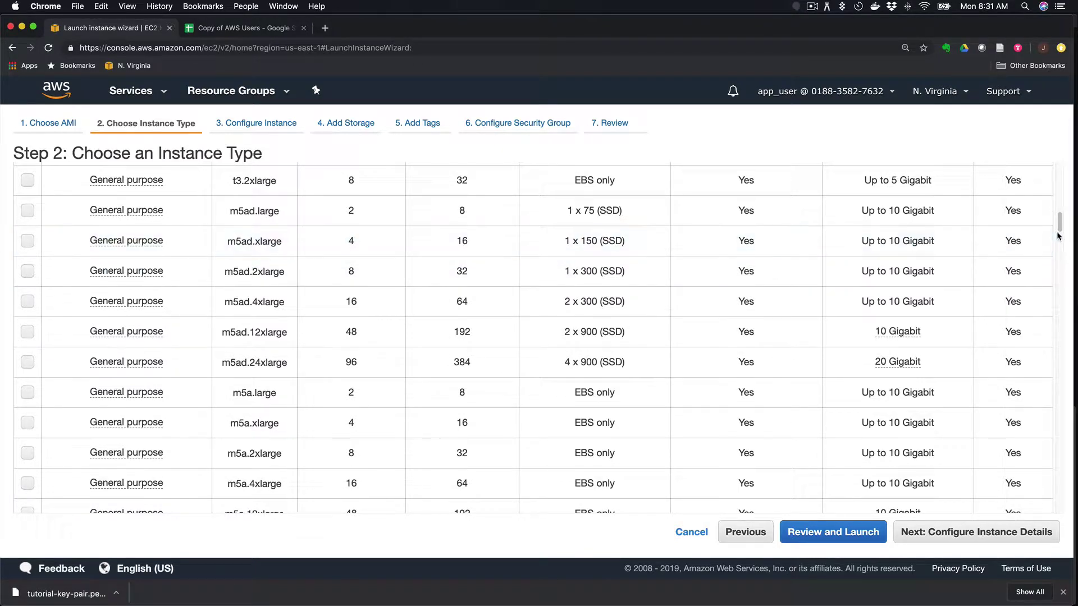
left_click_drag(1059, 231, 1064, 173)
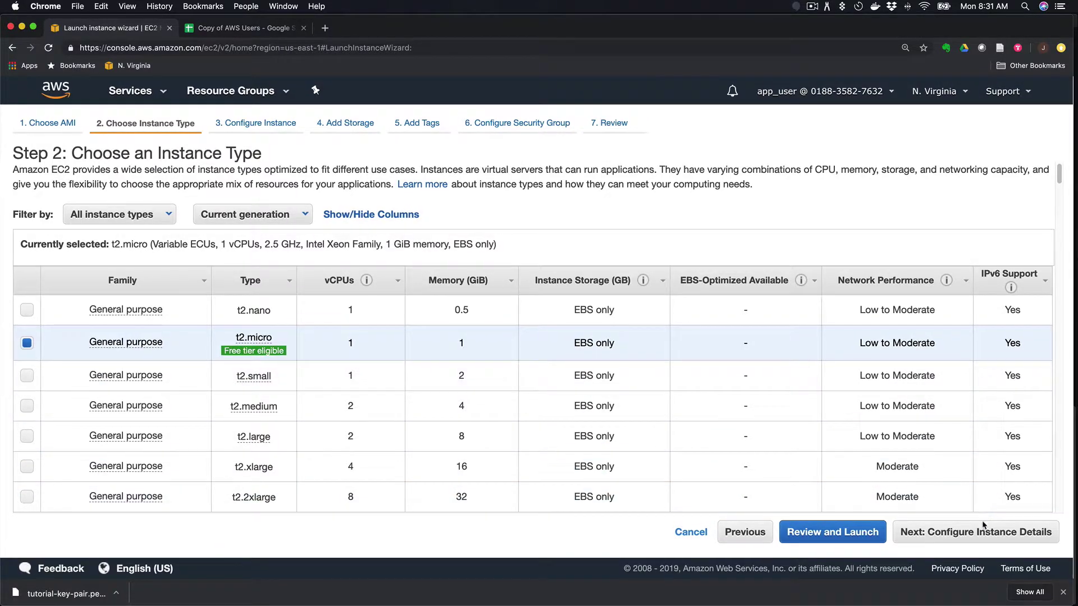
Continue with the t2.micro type, review the instance details with their defaults kept, and proceed to the storage settings.
left_click(980, 536)
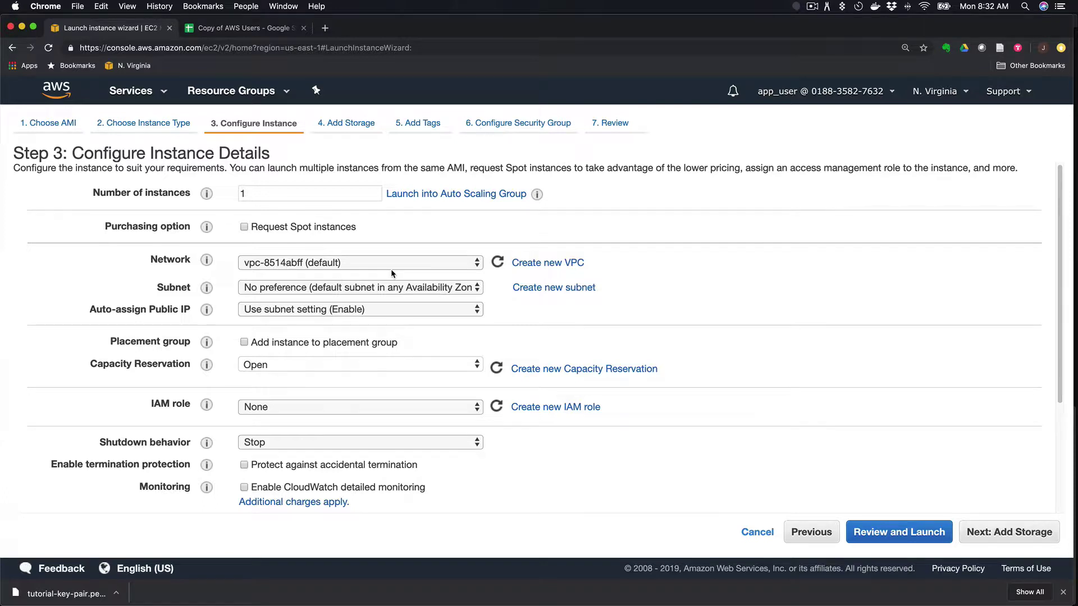
scroll(418, 279, "down", 1)
scroll(420, 279, "down", 2)
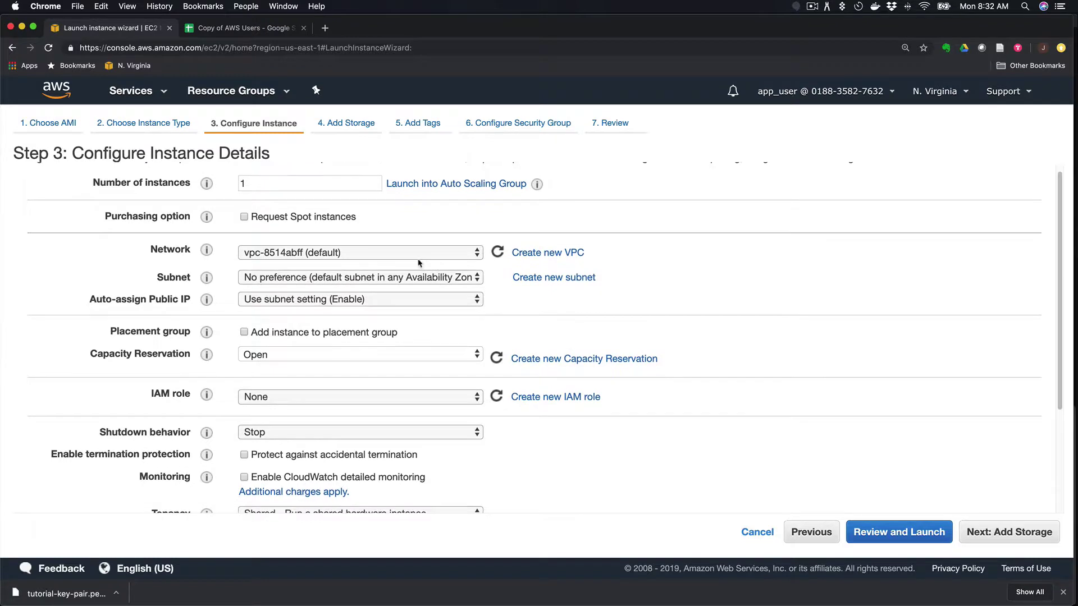
scroll(412, 260, "down", 1)
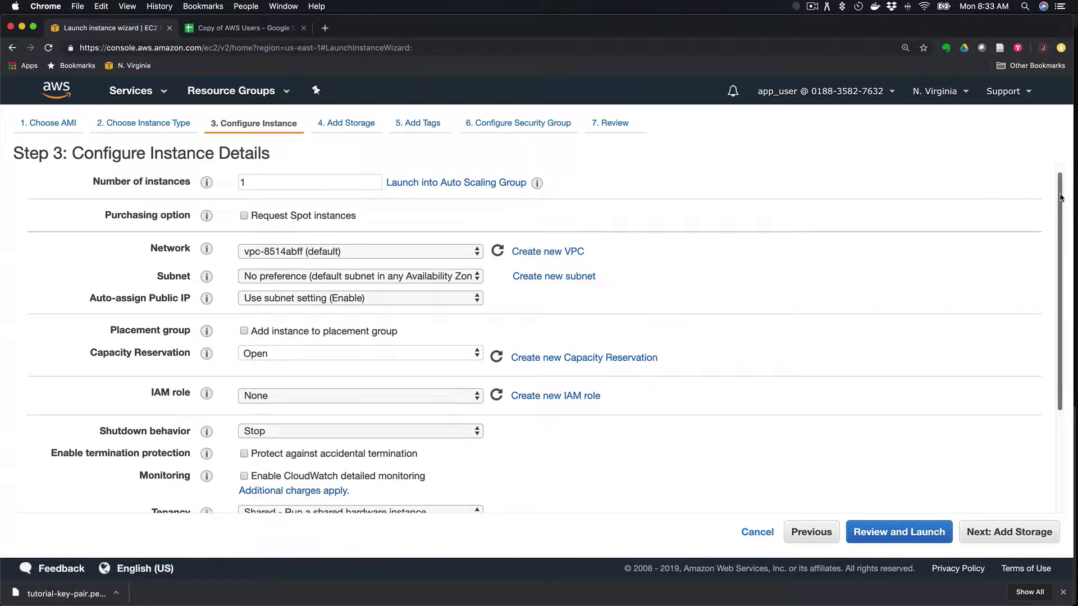
left_click_drag(1059, 197, 1051, 305)
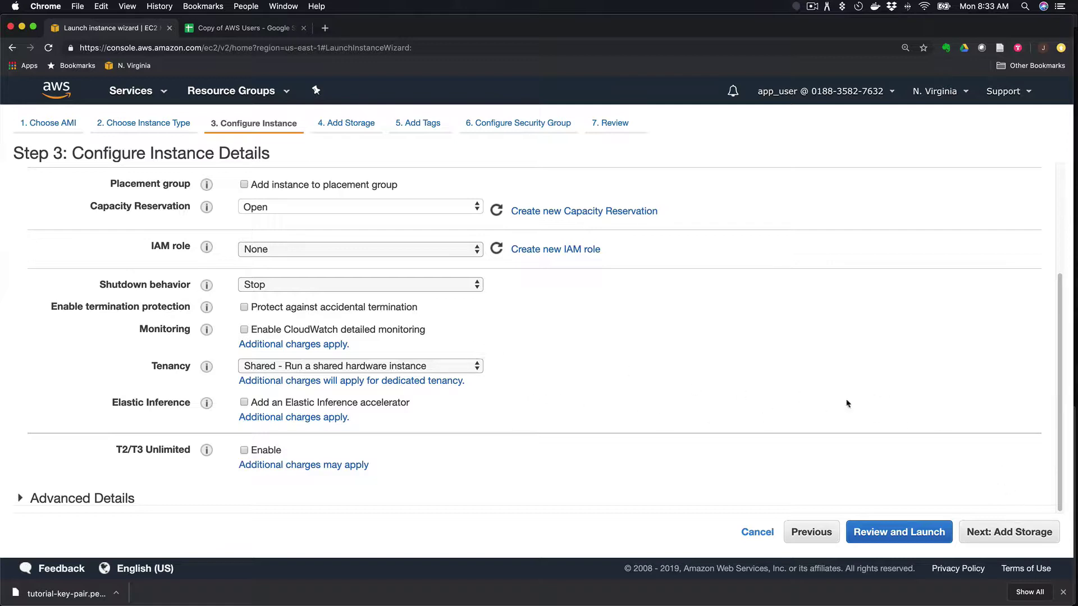
left_click(1028, 532)
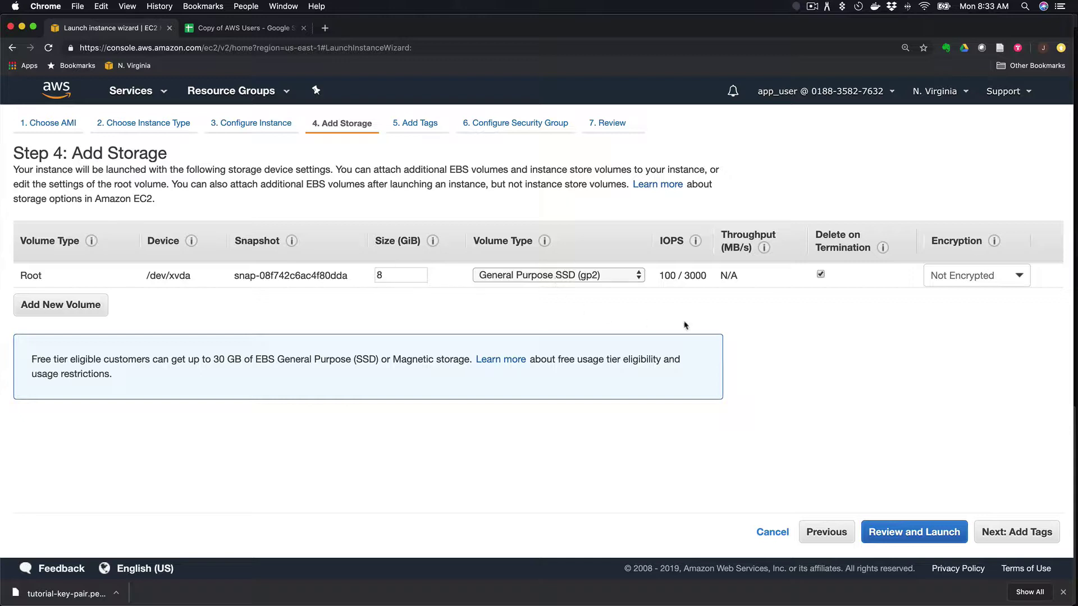
Try adding a second EBS volume of 100 GiB, view its volume type options, and remove that volume.
left_click(35, 310)
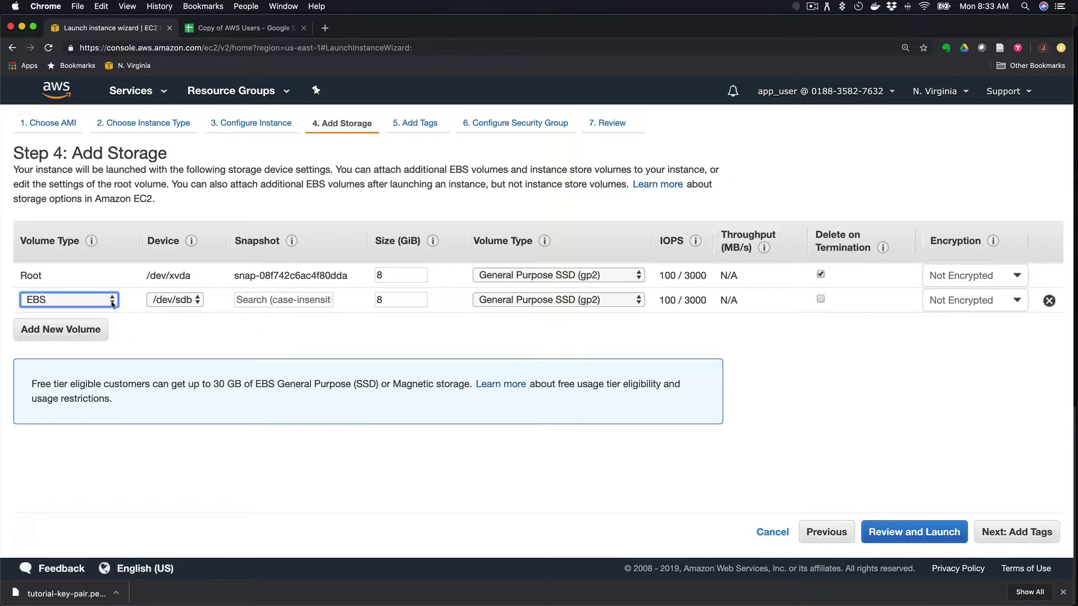
left_click(371, 301)
key("BackSpace")
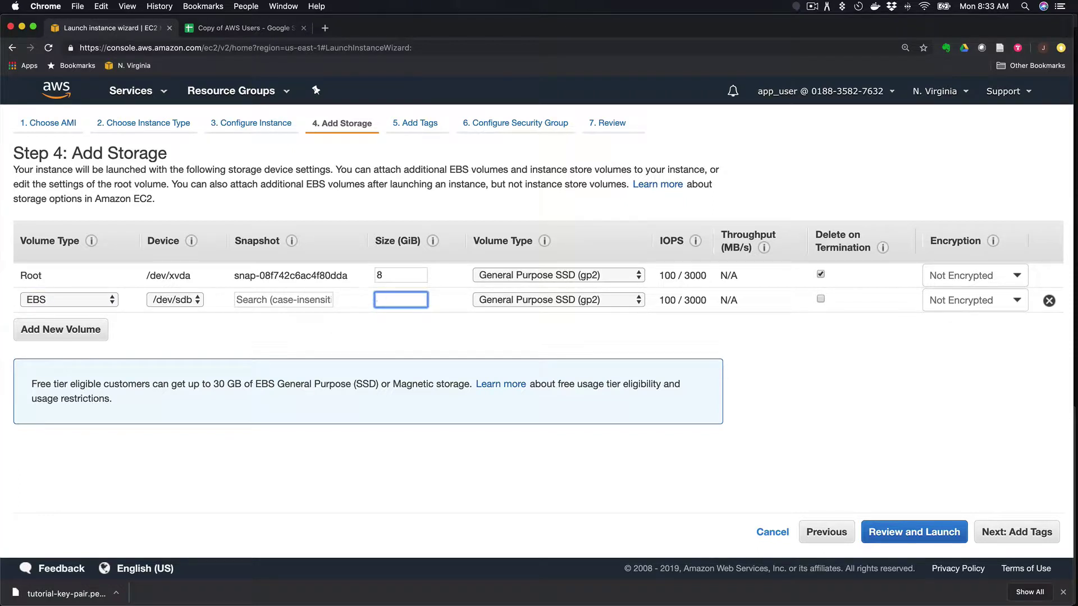
type("100")
left_click(500, 303)
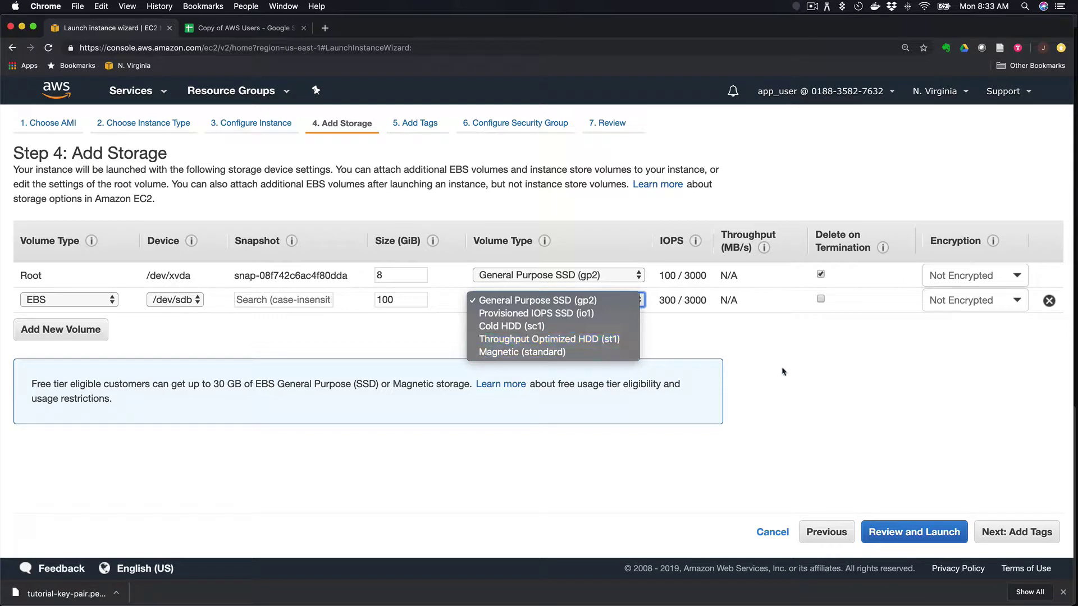
left_click(722, 348)
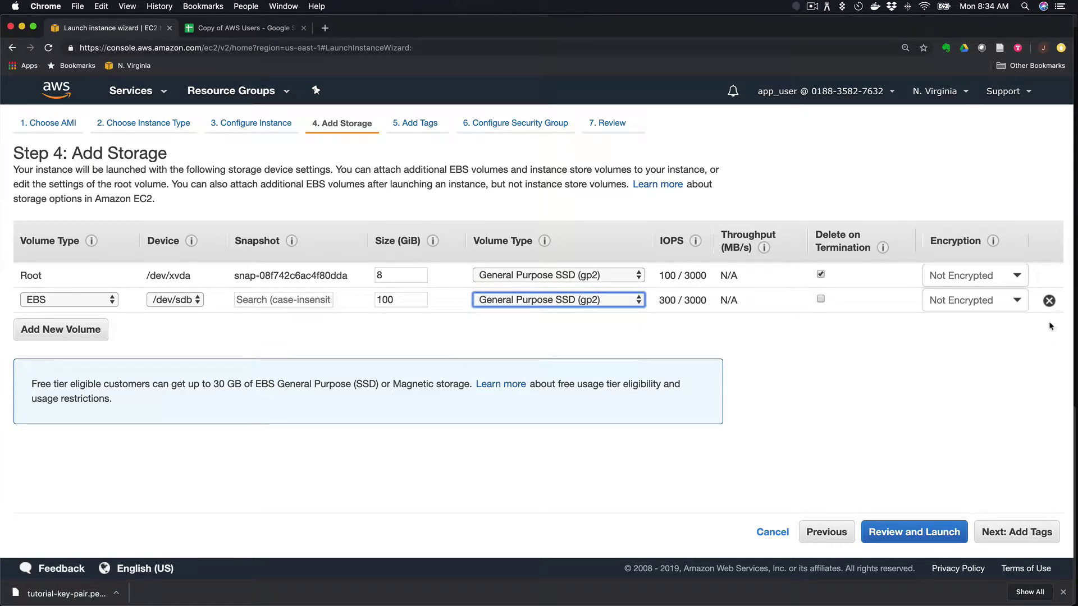
left_click(1048, 300)
Continue past storage and tags, name the new security group tutorial-1, and replace launch-wizard with tutorial in its description.
left_click(1035, 532)
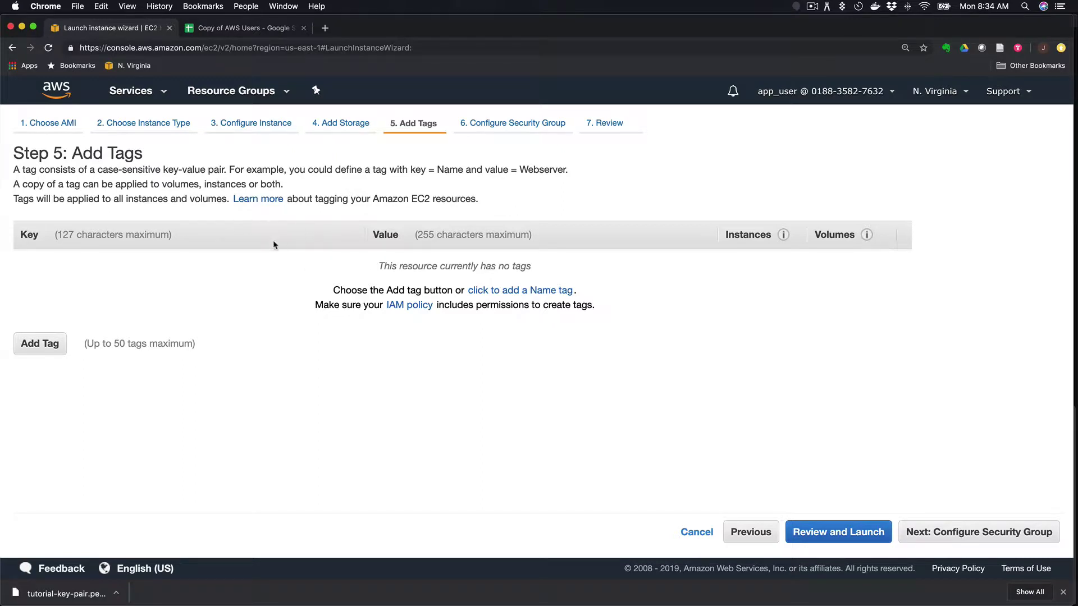
left_click(979, 540)
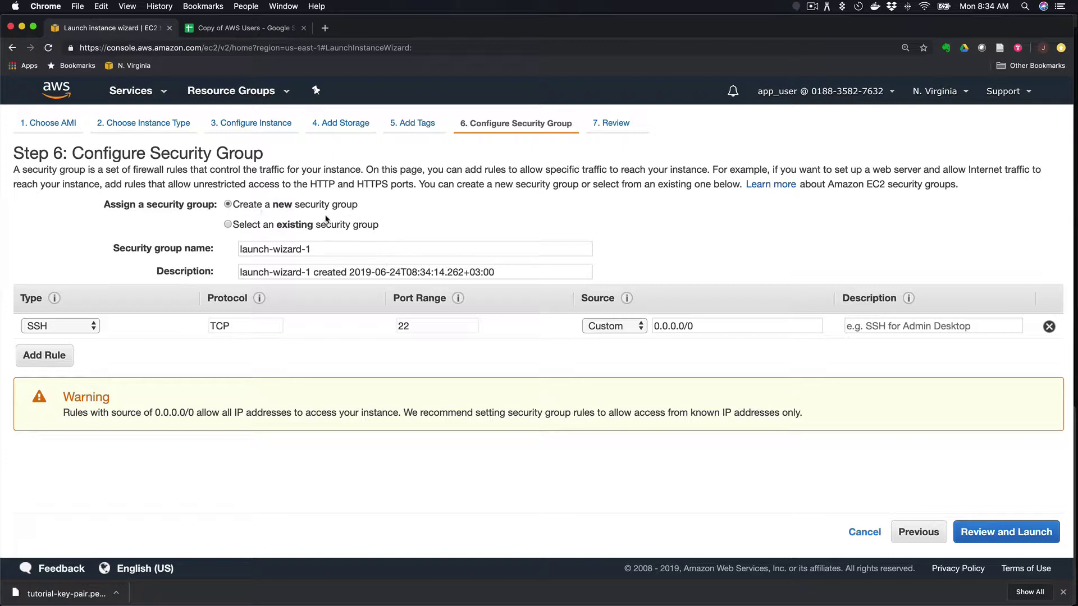
triple_click(345, 249)
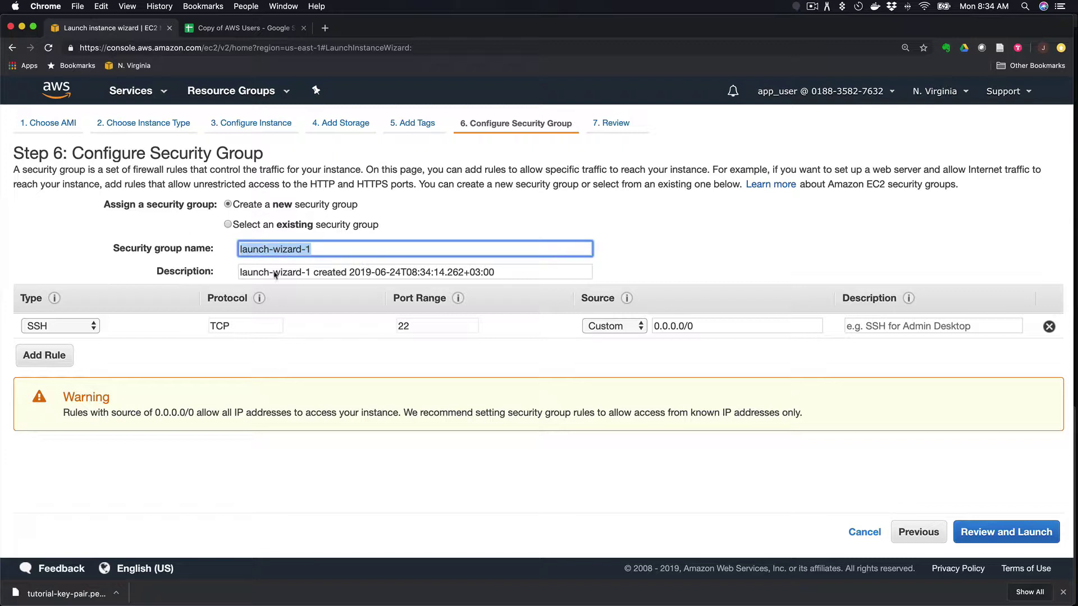
type("tu")
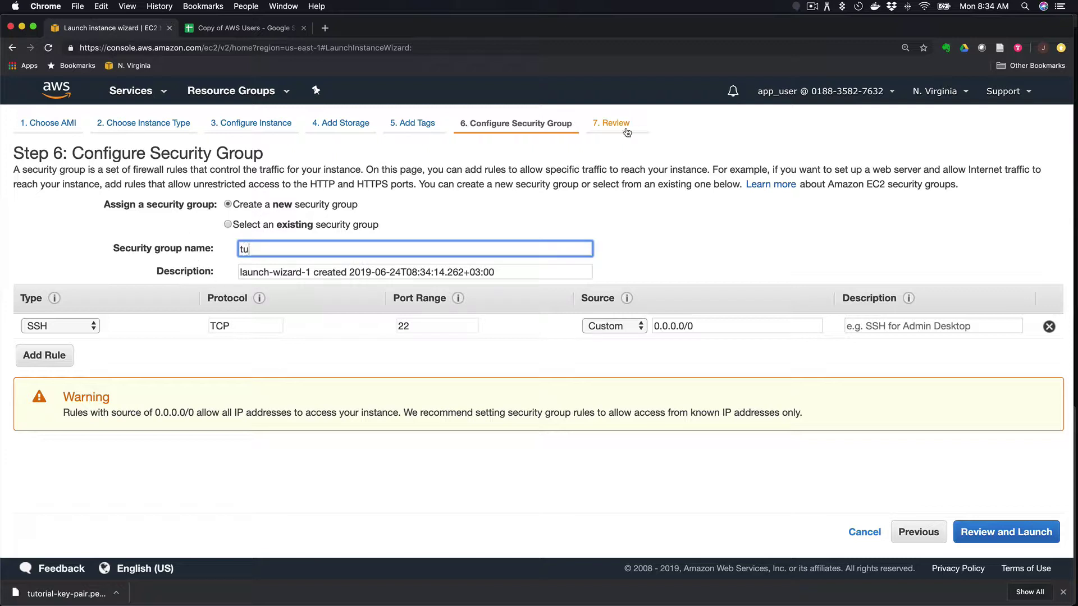
type("torial-1")
left_click_drag(302, 272, 246, 267)
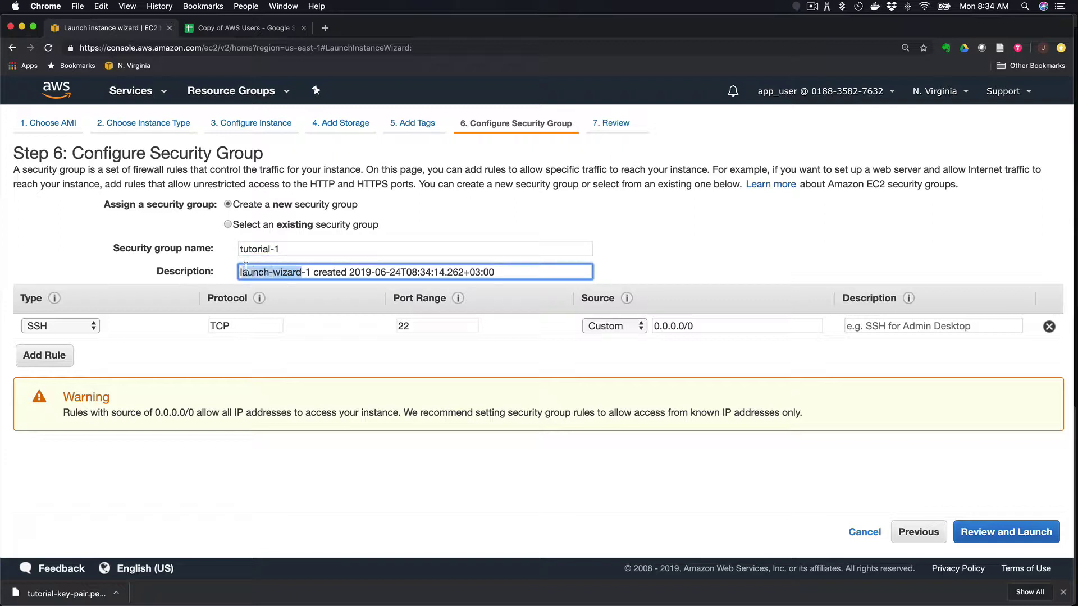
type("tutorial")
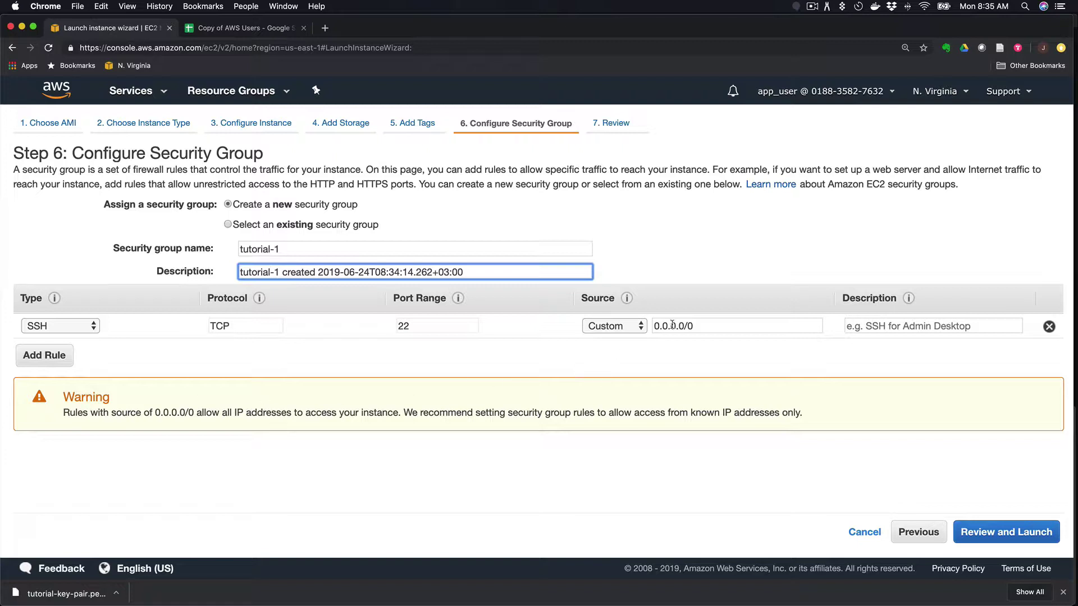
Examine the SSH rule's source address range and the available source options in the security group.
left_click(706, 326)
left_click_drag(705, 327, 656, 326)
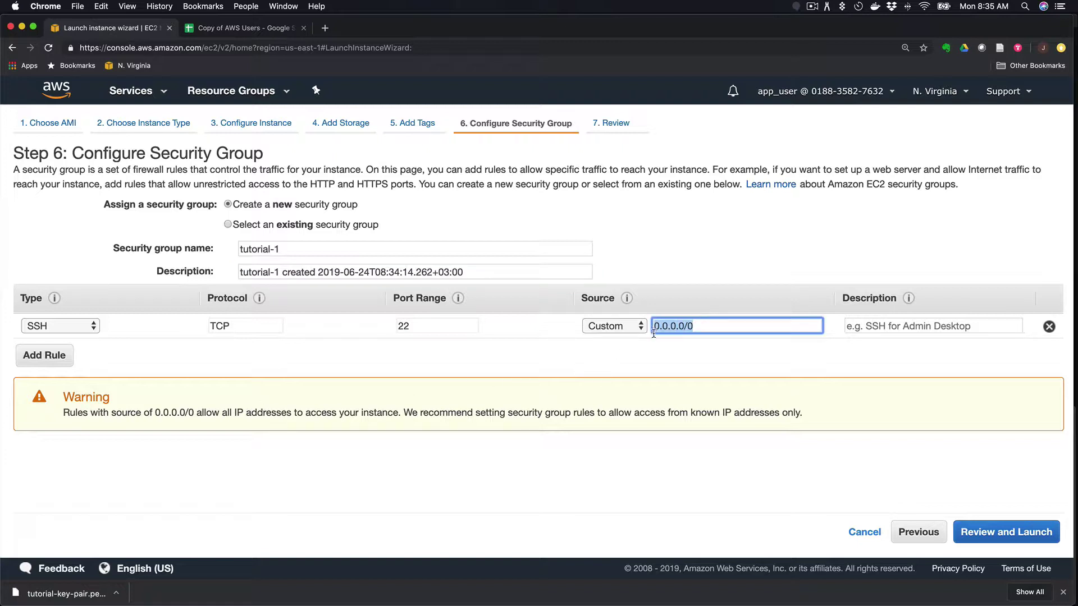
left_click(676, 356)
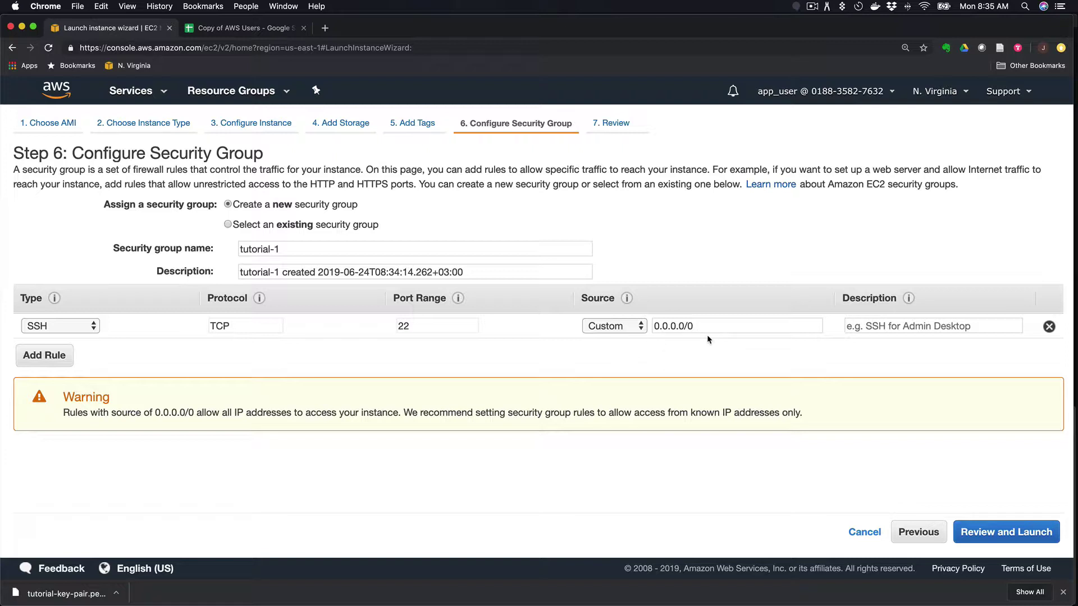
left_click(645, 327)
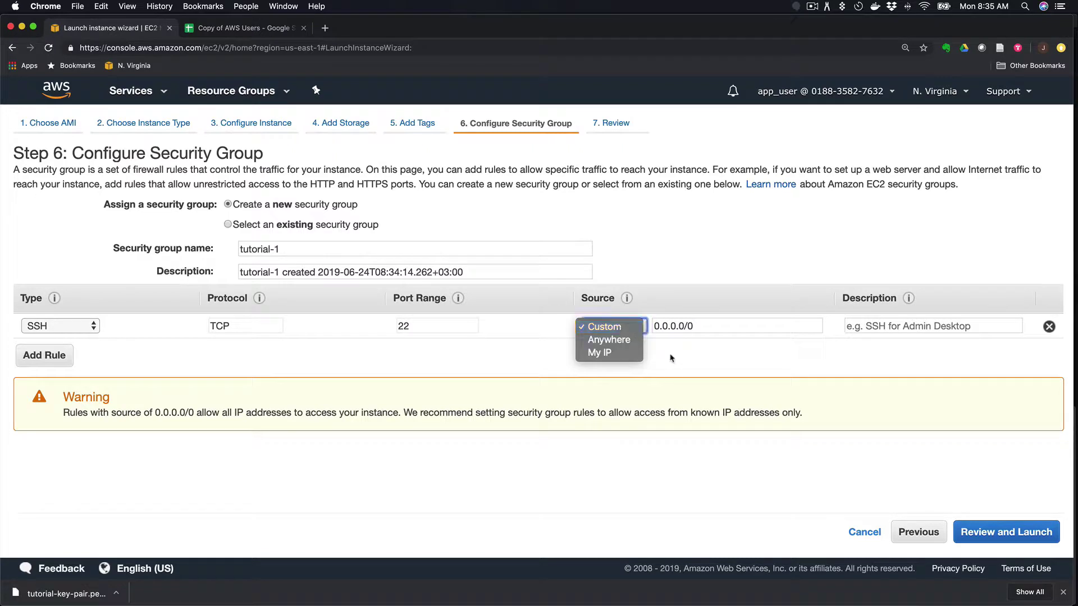
left_click(628, 367)
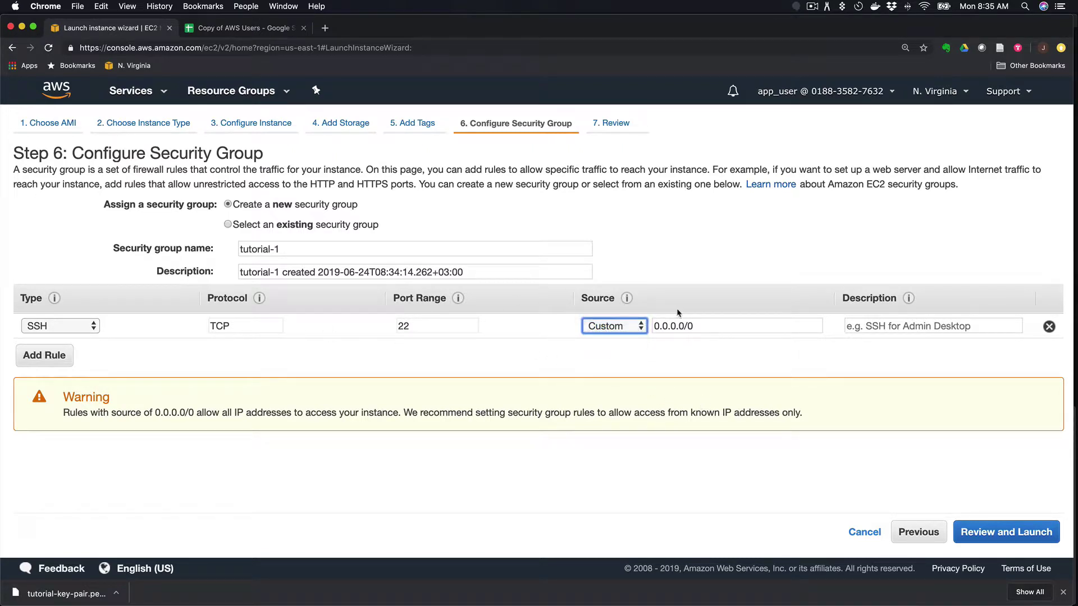
Proceed to the launch review and check the AMI, instance type and security group details.
left_click(1006, 531)
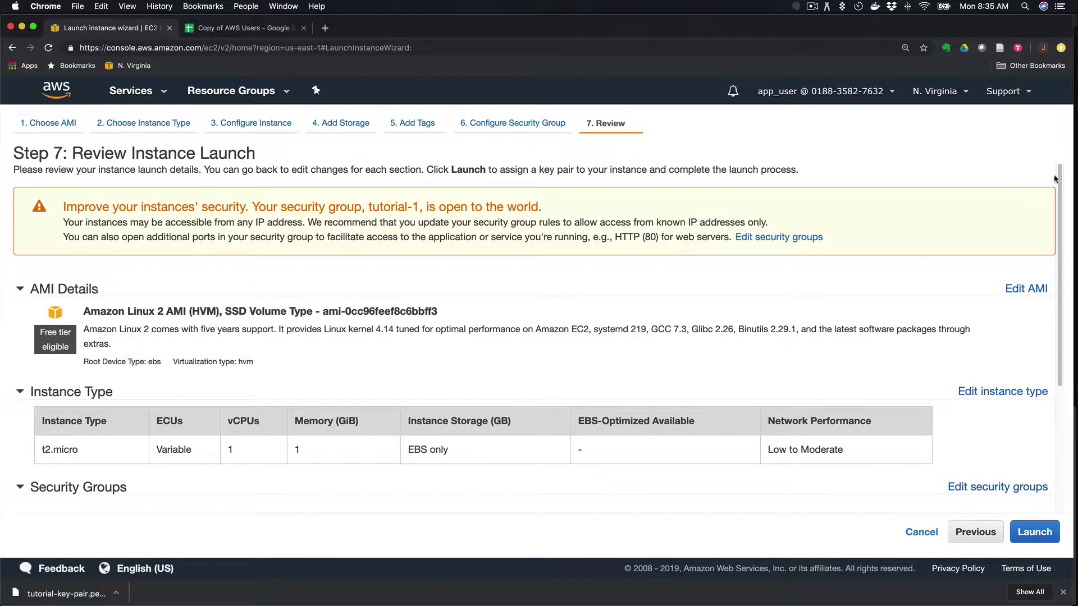
left_click_drag(1059, 177, 1024, 185)
left_click_drag(1061, 181, 1059, 315)
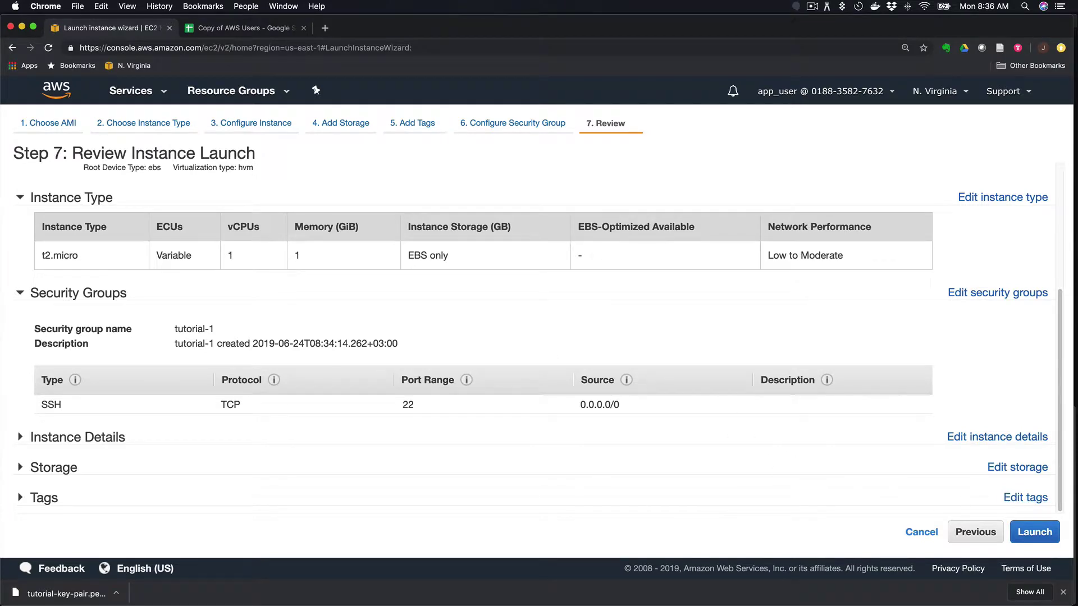
Launch the instance with the existing key pair tutorial-key-pair, acknowledging access to its private key file.
left_click(1034, 532)
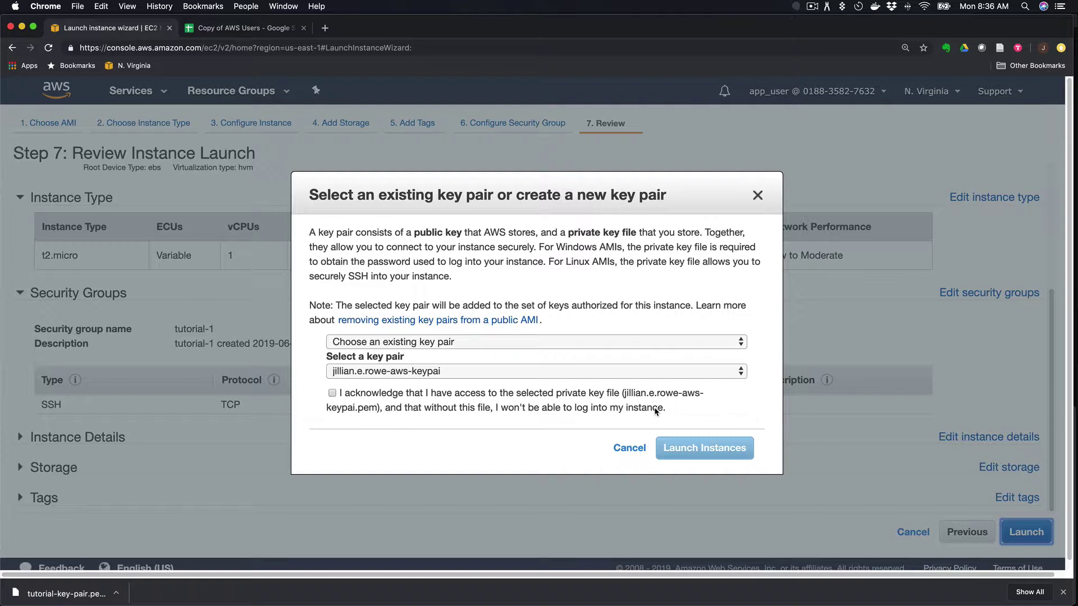
left_click(345, 395)
left_click(367, 375)
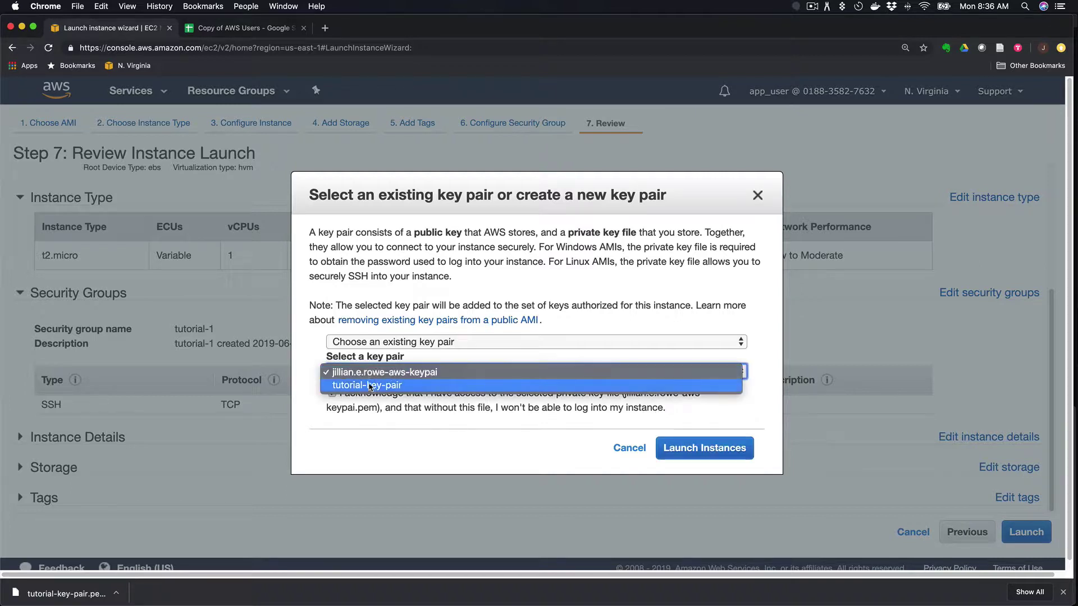
left_click(384, 385)
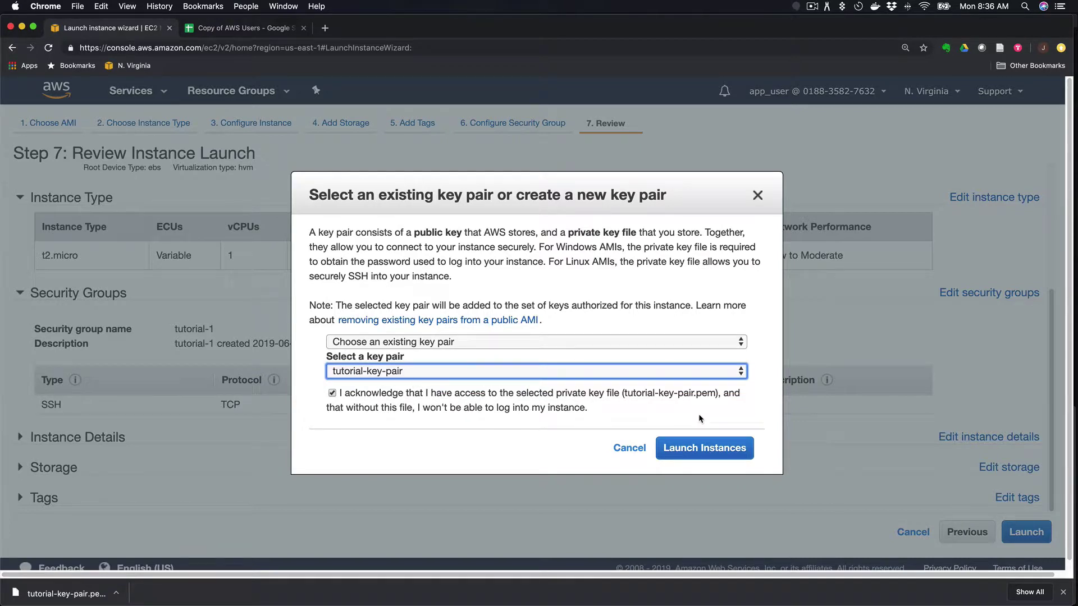
left_click(727, 453)
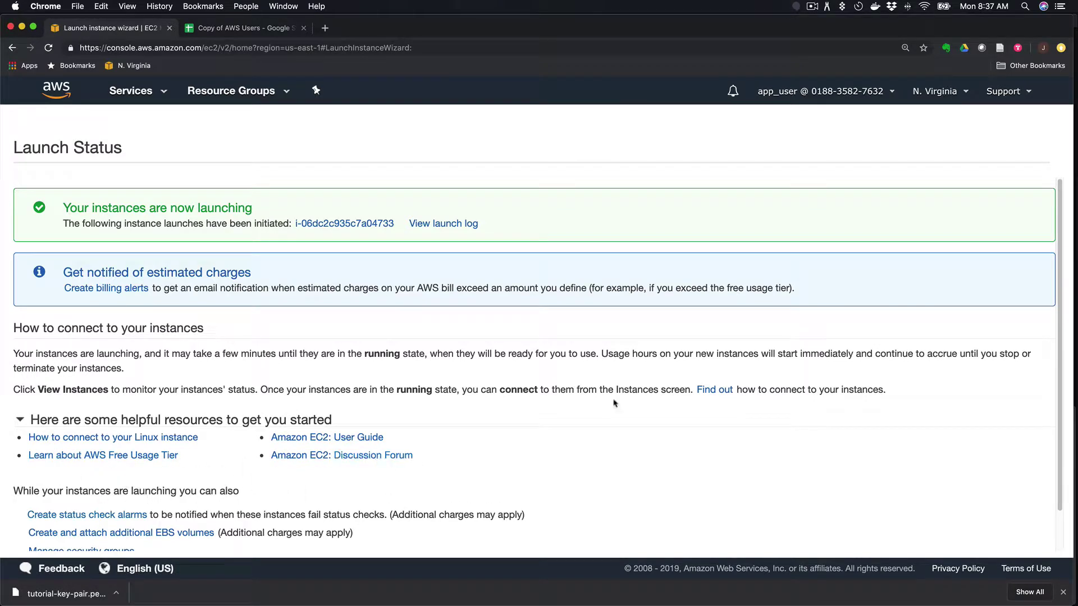
Look through the launch status page and open the newly launched instance by its ID.
scroll(1047, 253, "down", 2)
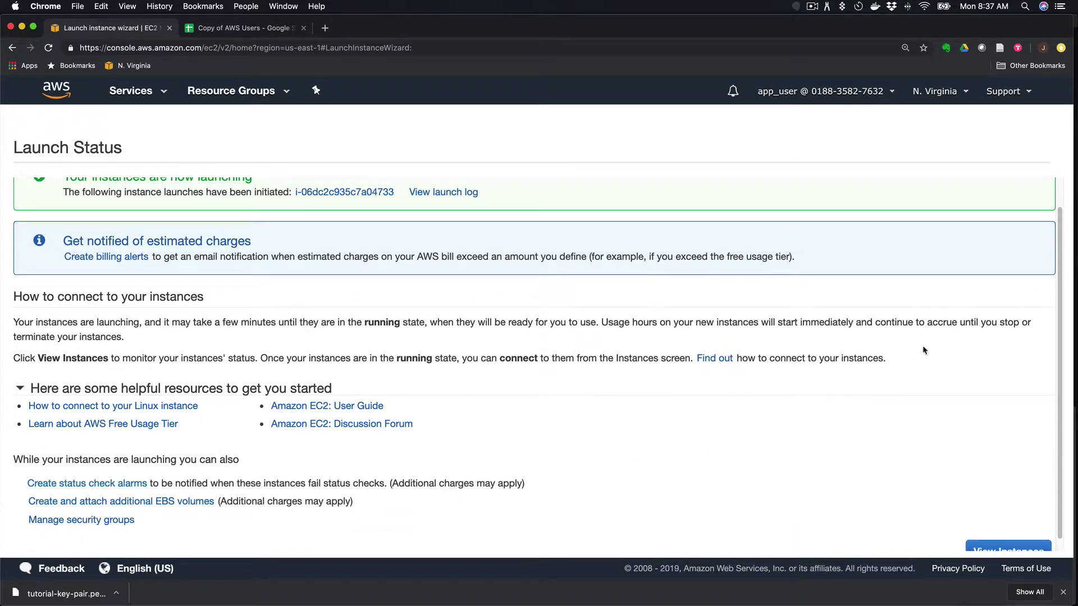
scroll(1054, 318, "up", 1)
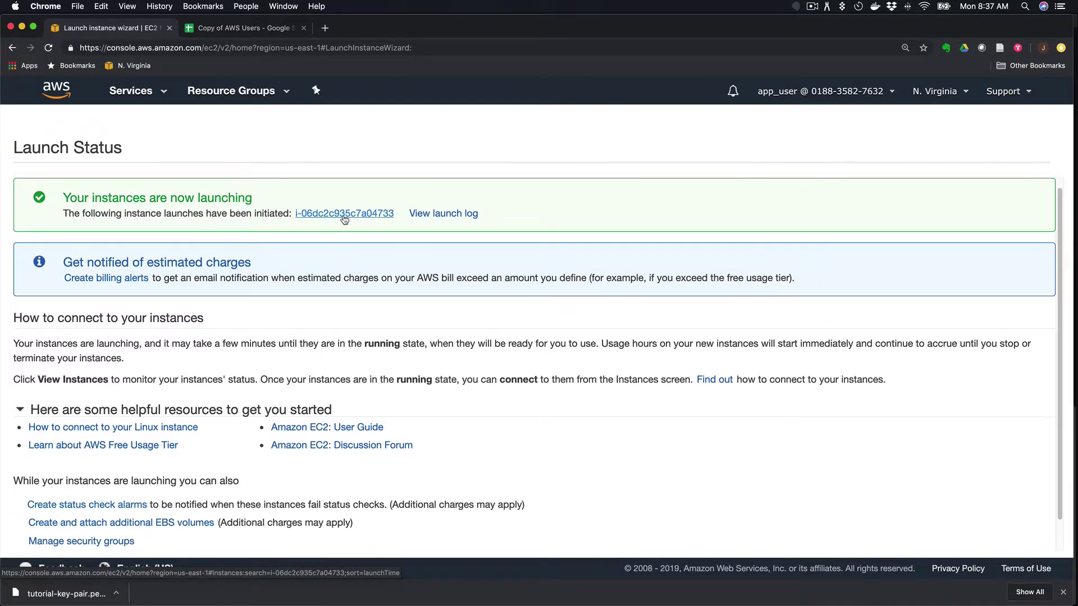
left_click(342, 218)
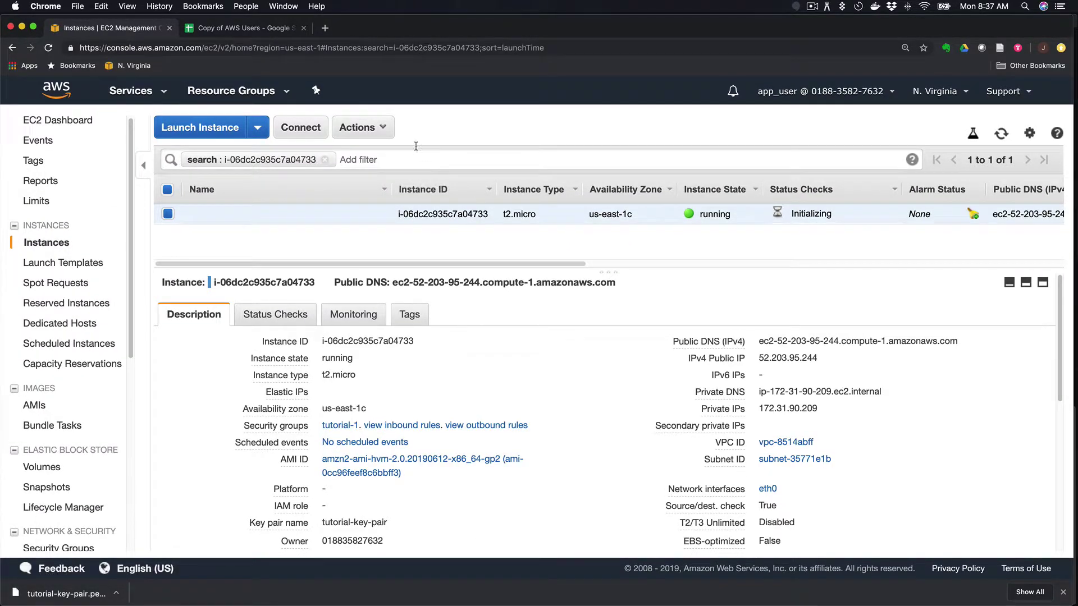
Copy the instance page's URL into cell A5 of the Copy of AWS Users spreadsheet, under EC2 Instances.
left_click(389, 48)
key("super+c")
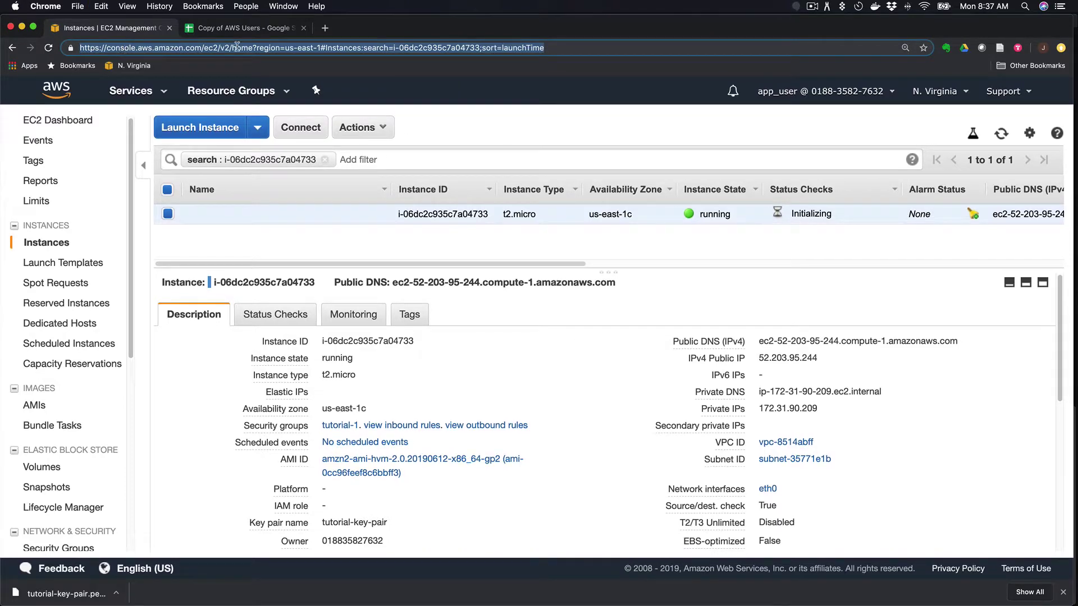
left_click(263, 28)
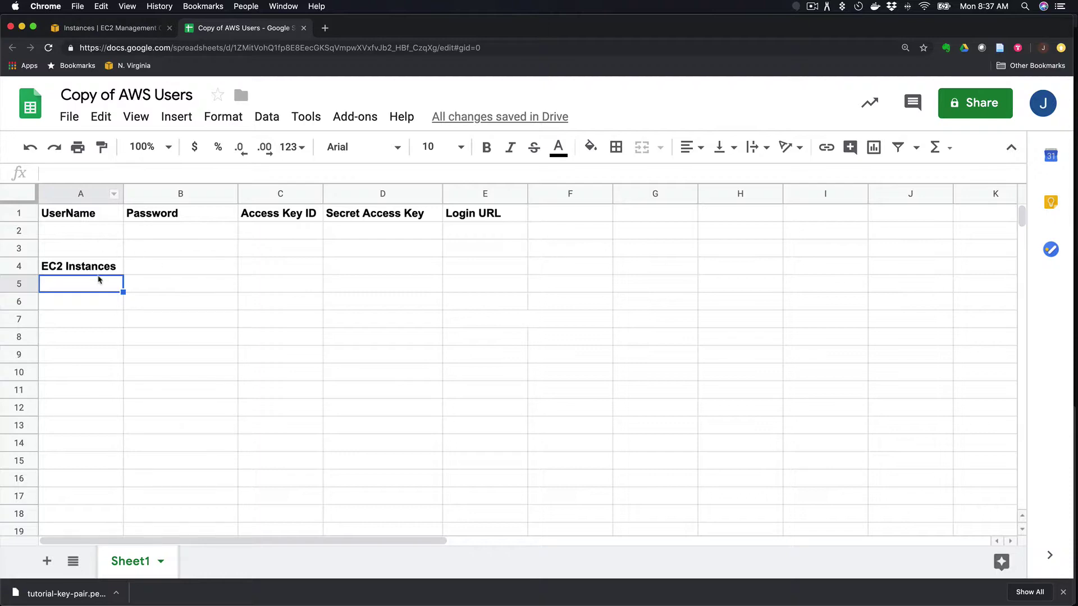
double_click(93, 284)
key("super+v")
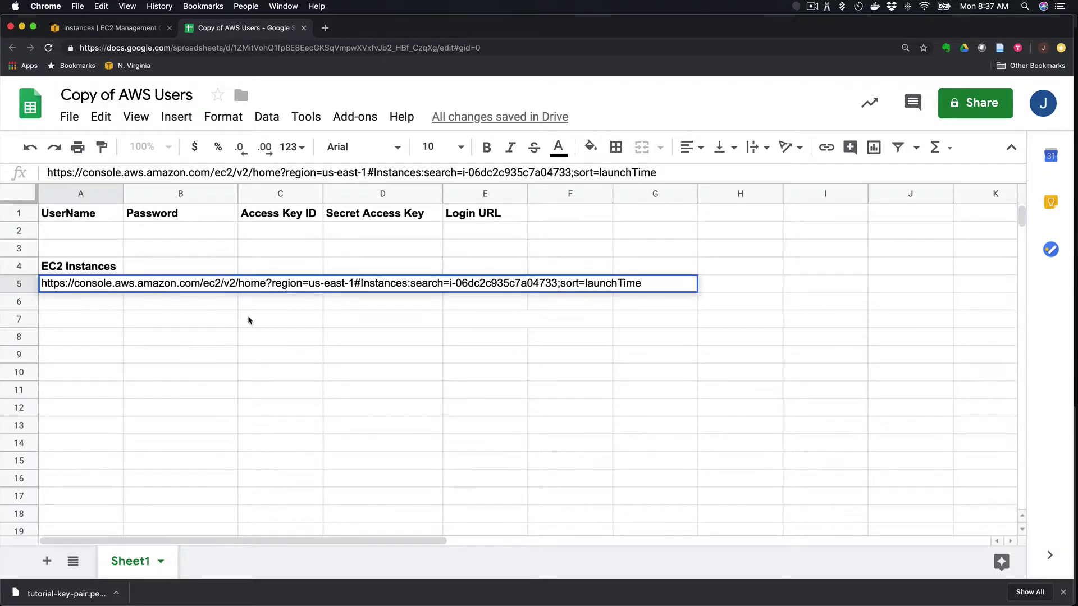
left_click(275, 321)
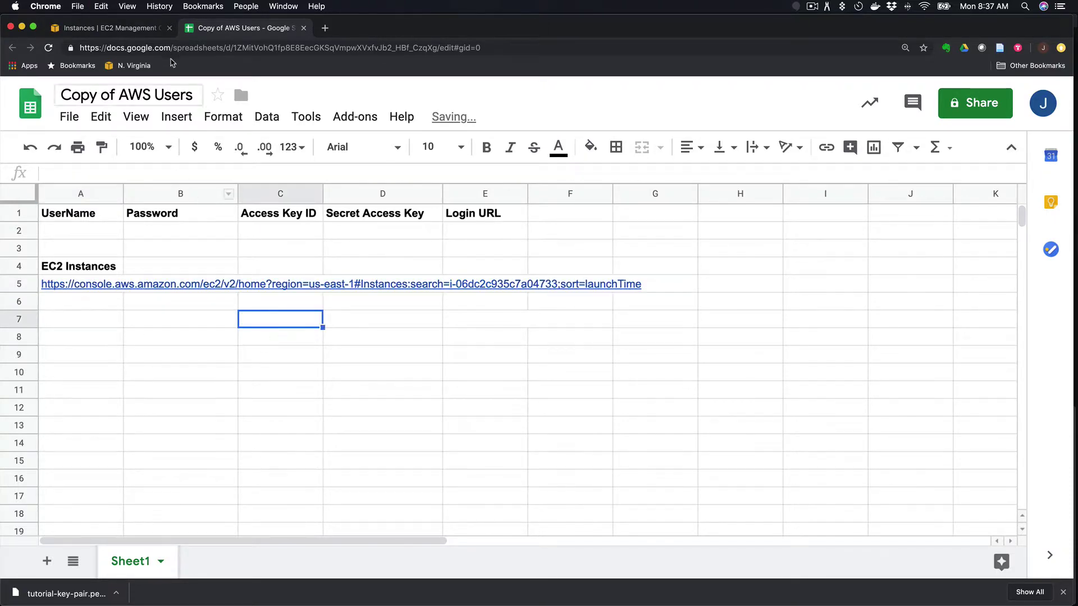
left_click(119, 29)
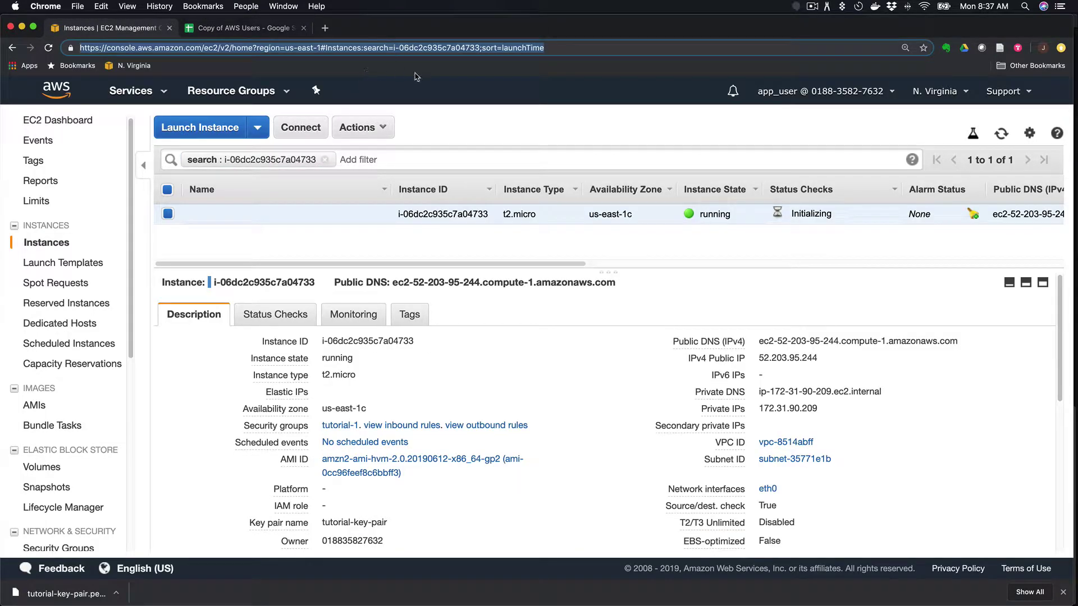
left_click_drag(482, 47, 392, 48)
key("super+c")
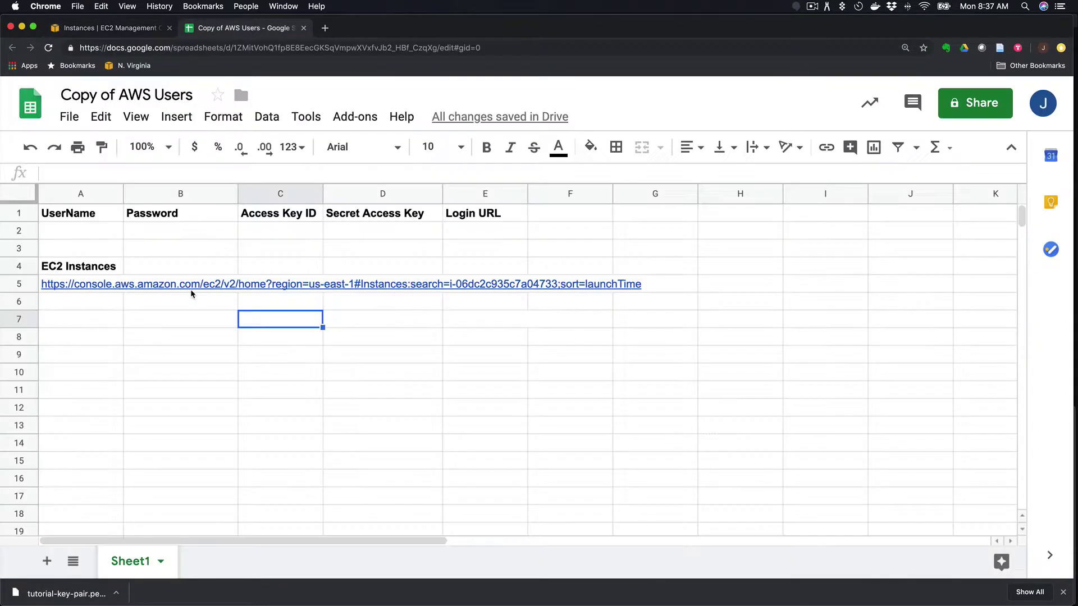
left_click(206, 29)
double_click(115, 303)
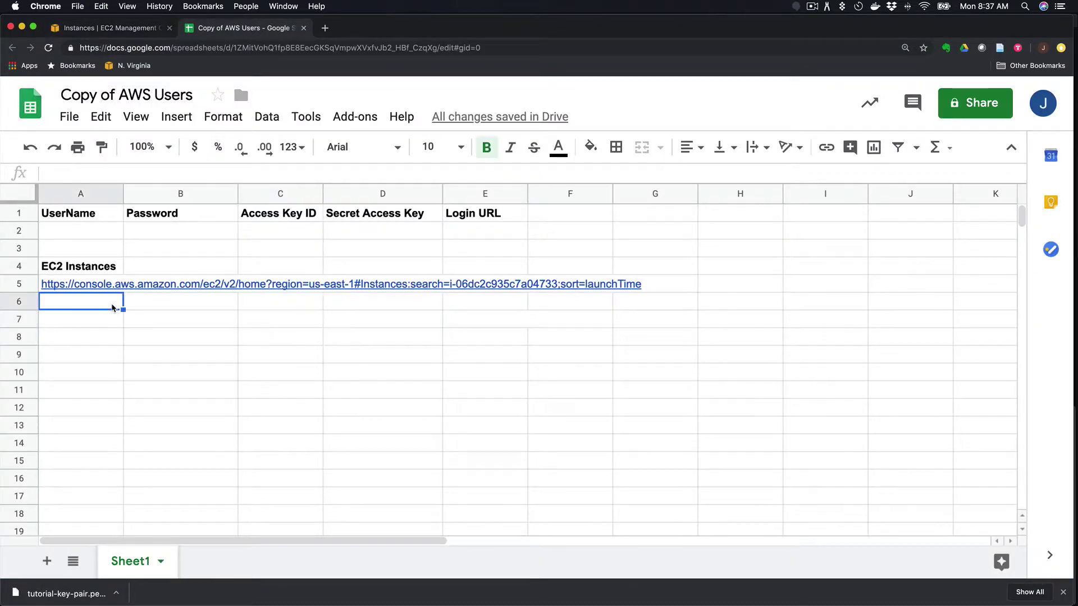
type("AM")
key("BackSpace")
key("BackSpace")
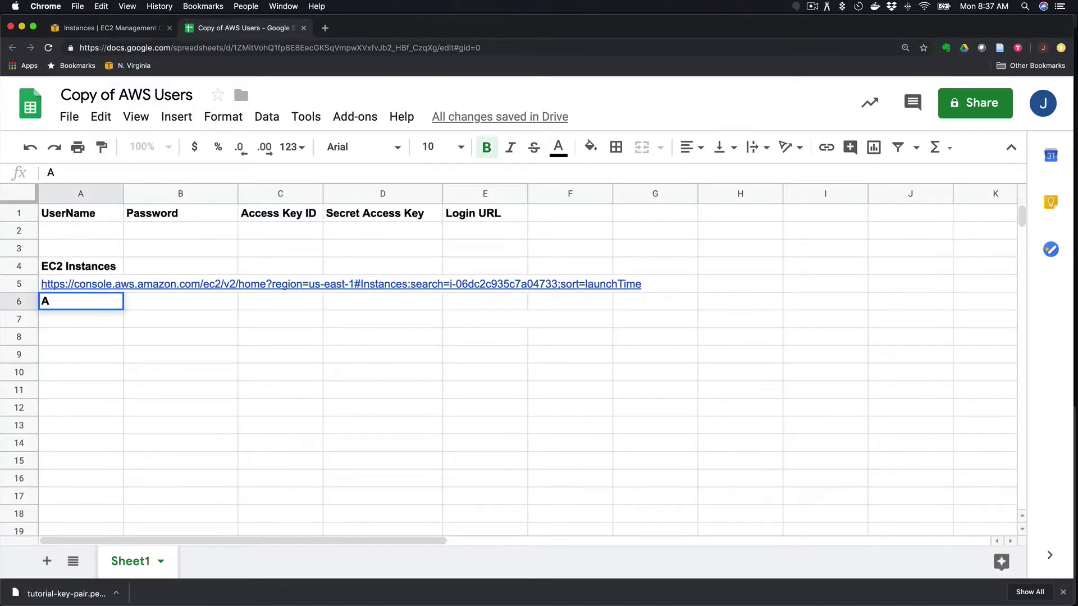
Add the headers AMI ID in B4 and Console URL in C4, beside the EC2 Instances heading.
left_click(174, 269)
type("AMI ID")
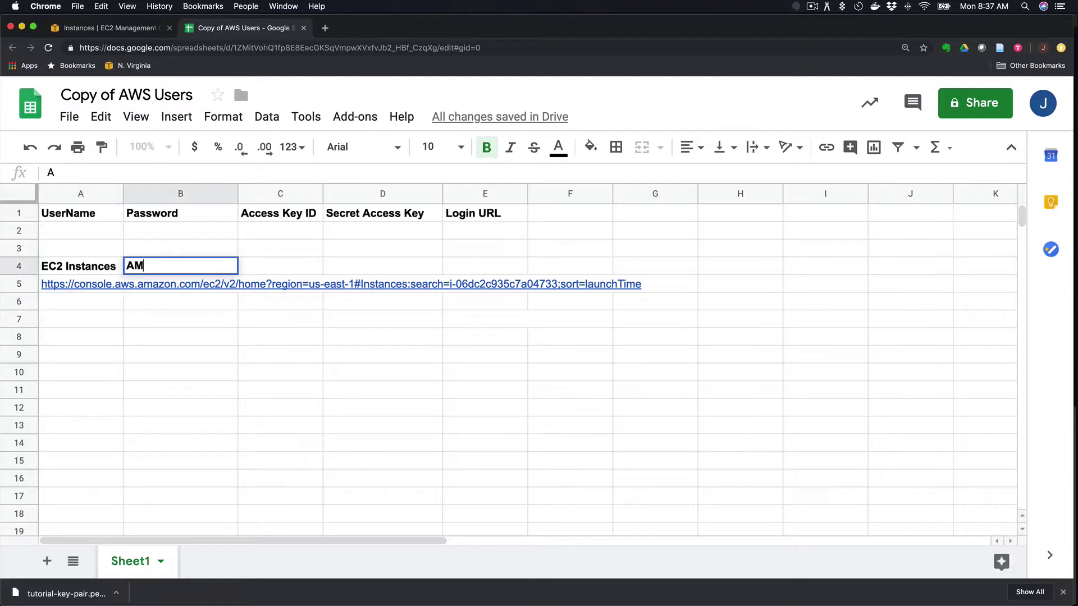
double_click(308, 266)
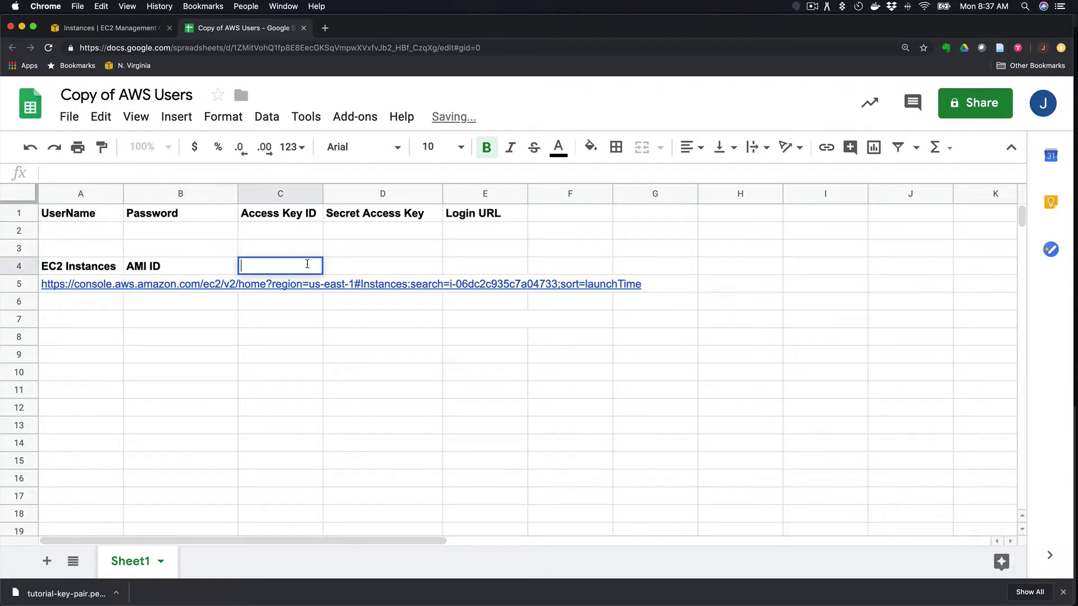
type("Console URL")
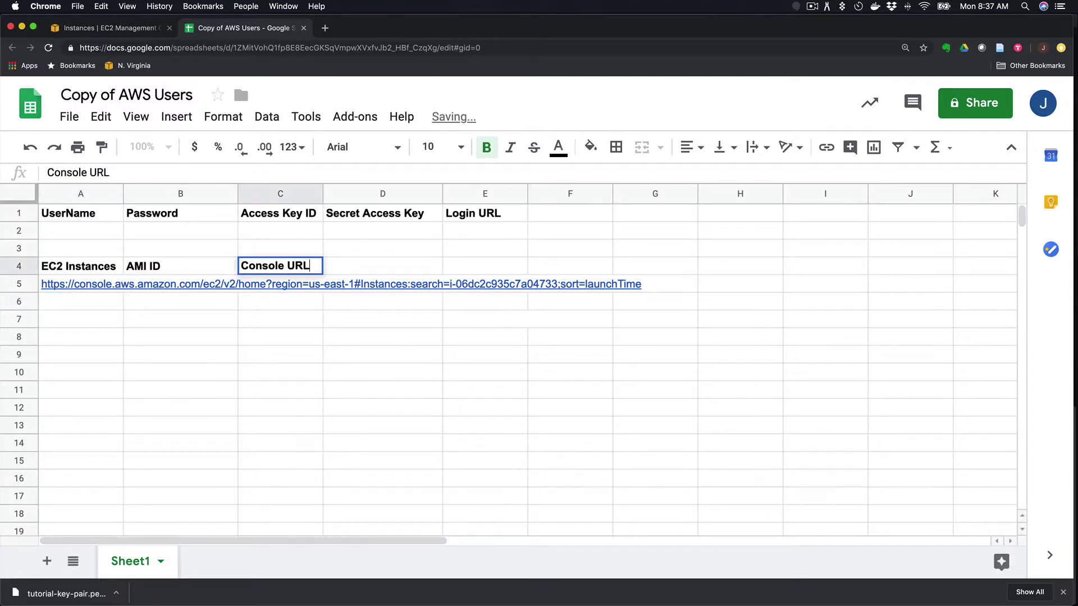
Move the instance page's URL from cell A5 to C5, under Console URL.
double_click(104, 283)
key("super+a")
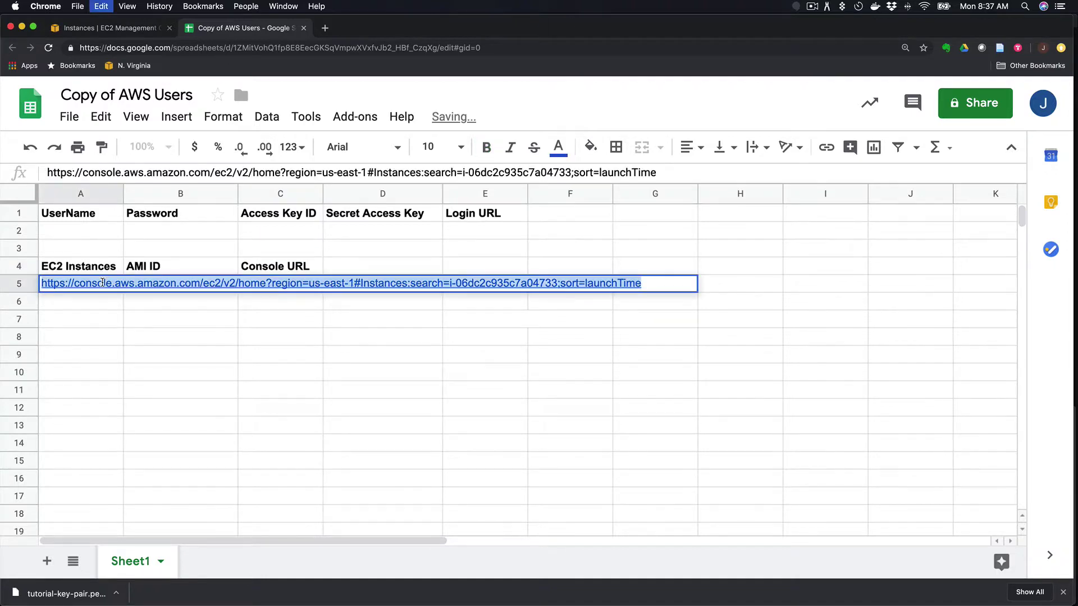
key("super+c")
key("BackSpace")
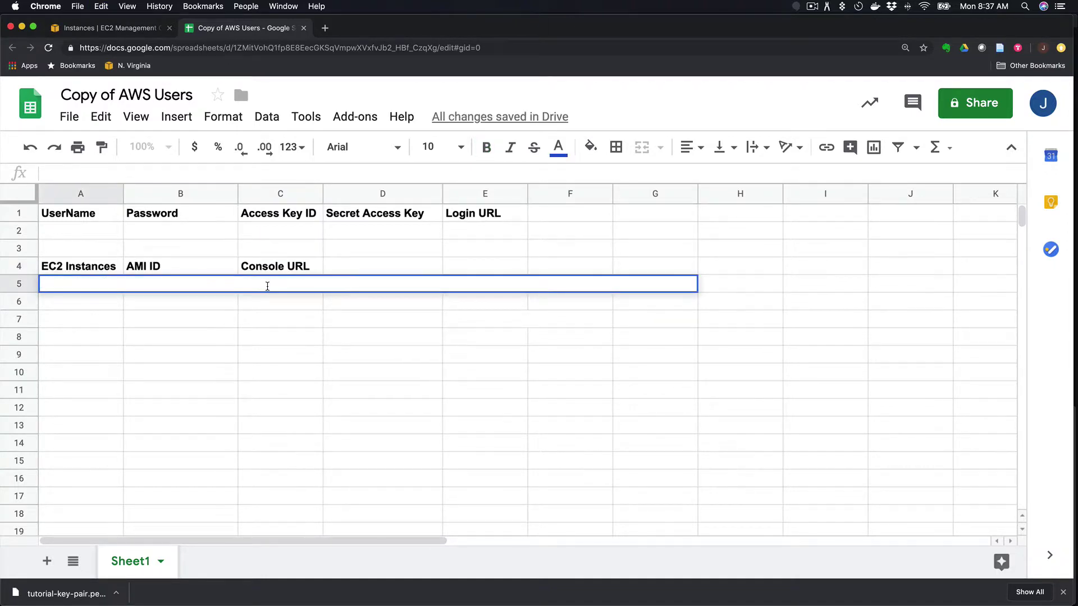
left_click(261, 336)
double_click(268, 286)
key("super+v")
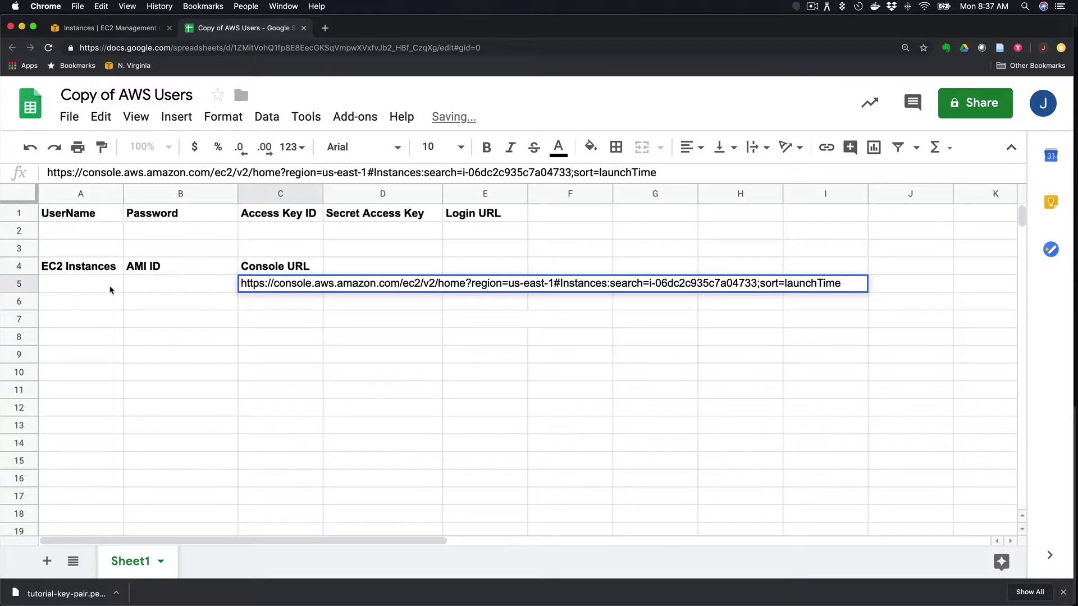
Enter "Tutorial Instance - t2 micro" in A5 and widen column A to fit the text.
left_click(111, 290)
type("Tutor")
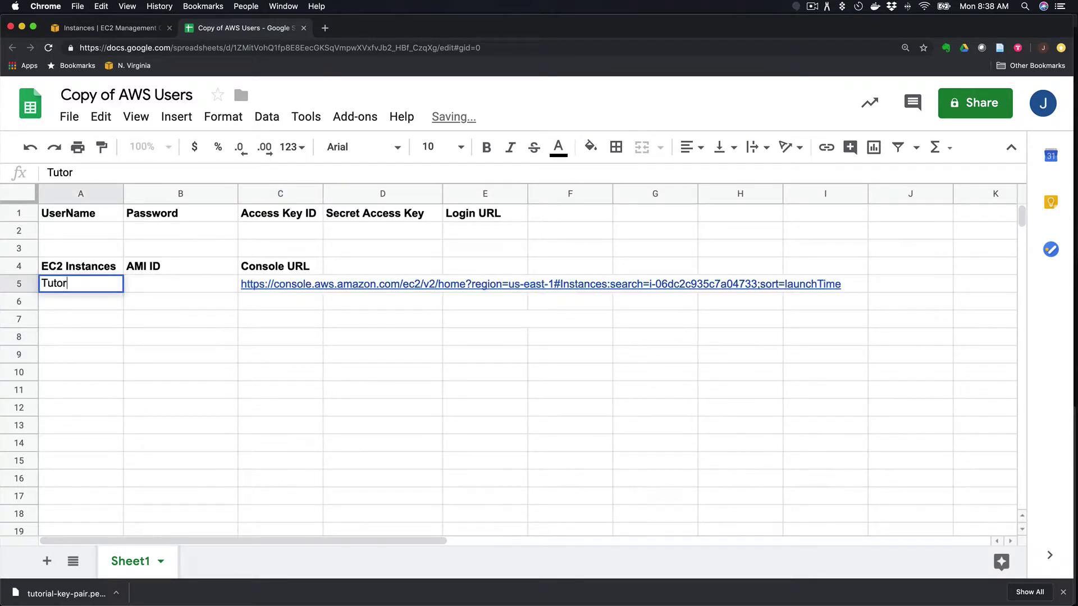
type("ial Instance - ")
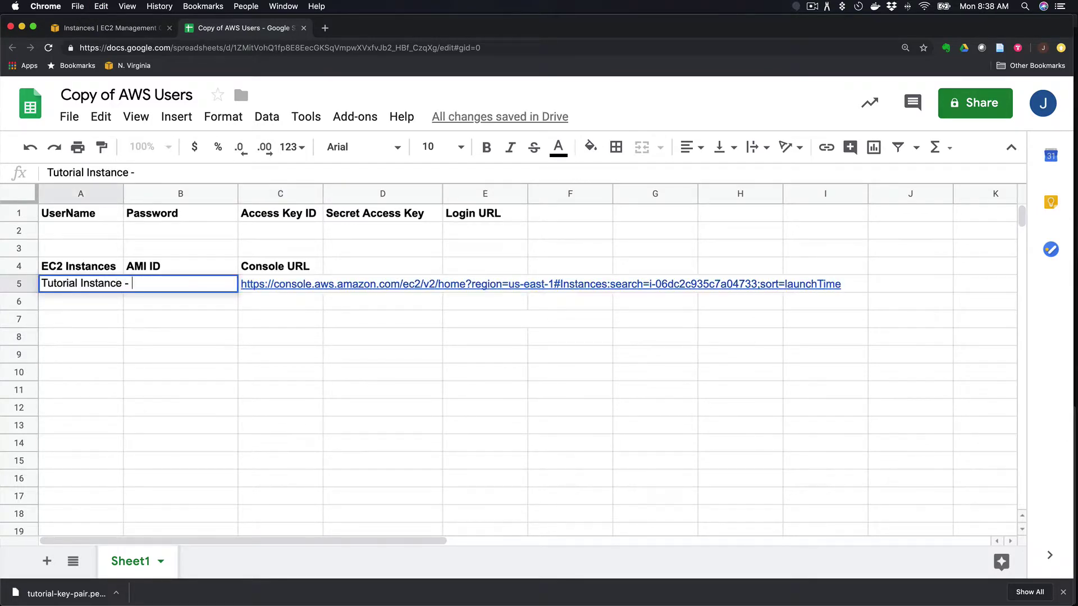
type("t2 micro")
key("Return")
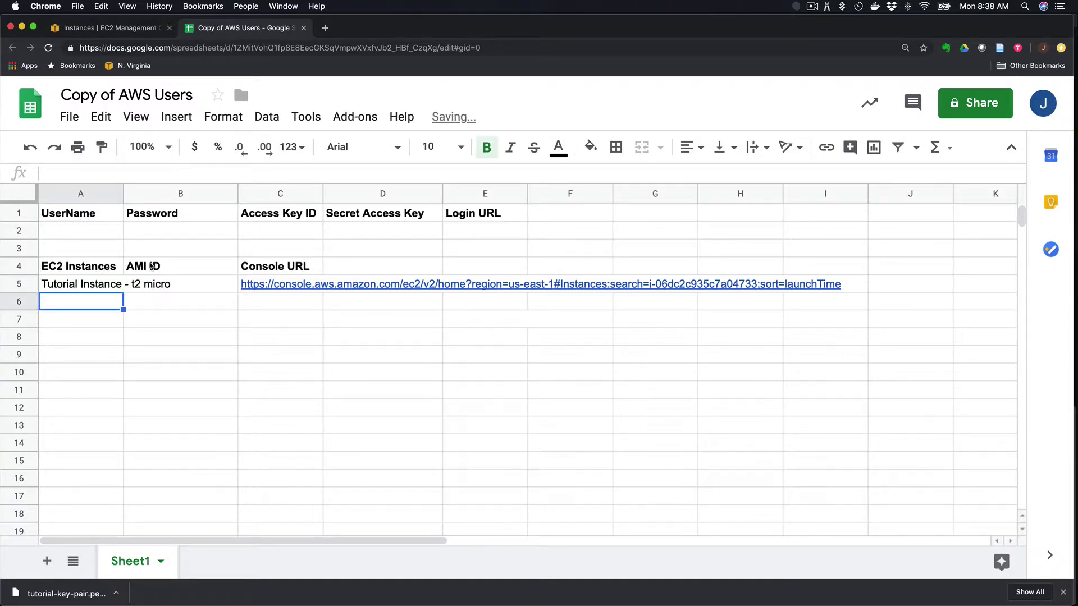
left_click_drag(124, 194, 177, 195)
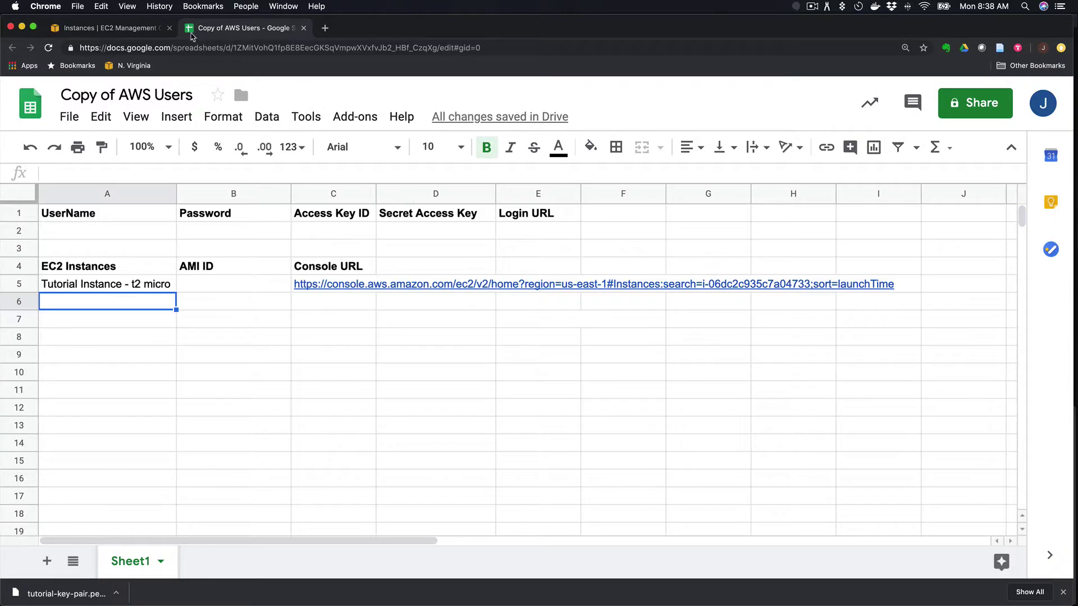
Switch to the EC2 console and name the new instance "Tutorial Server".
left_click(120, 29)
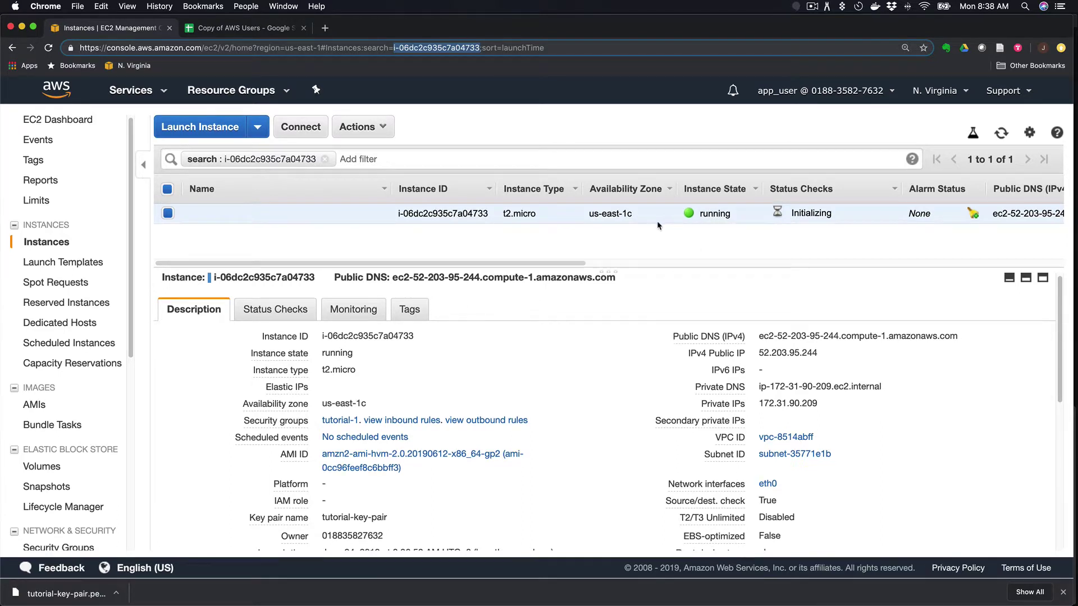
left_click(376, 215)
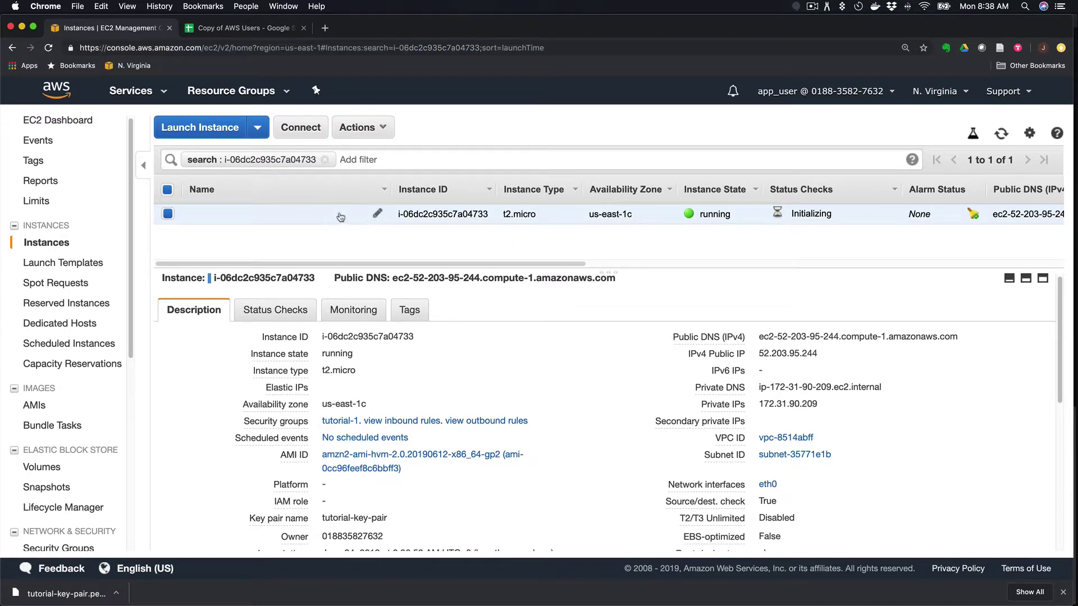
left_click(376, 214)
left_click(376, 215)
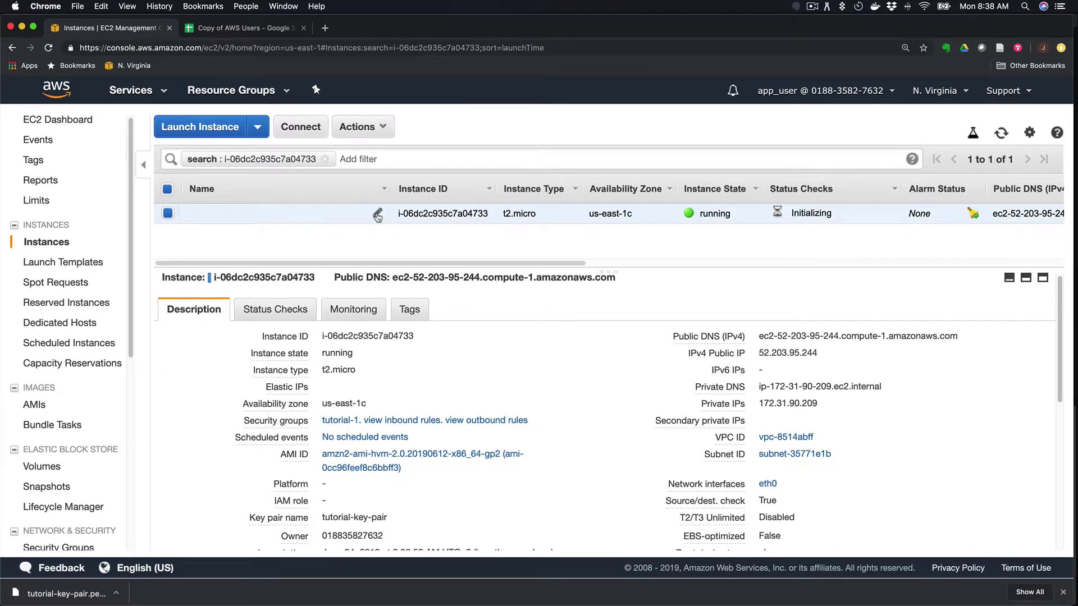
left_click(375, 214)
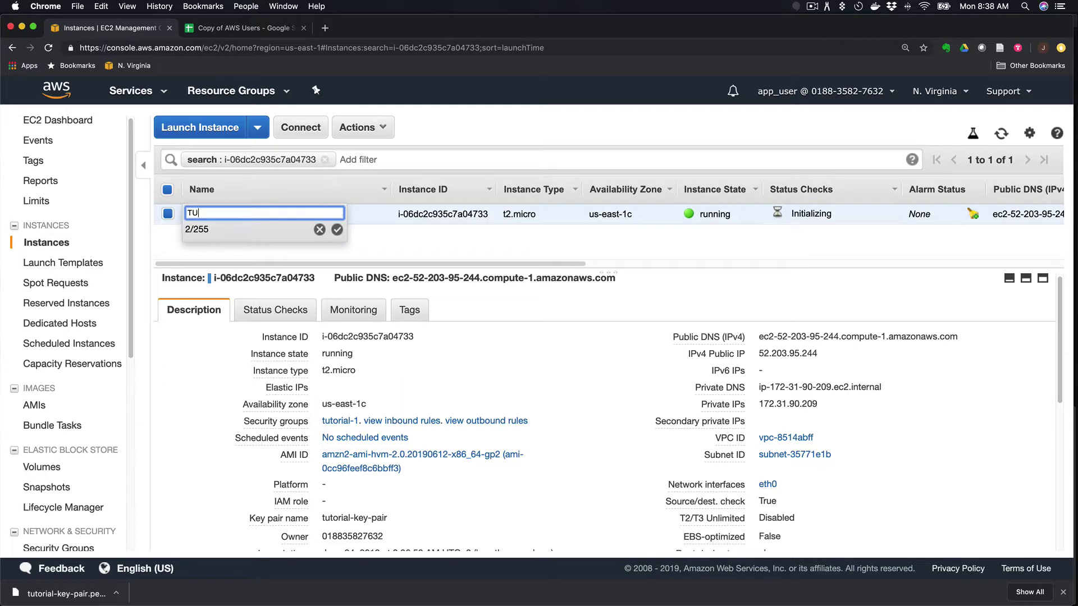
type("Tutorial Instance")
key("Return")
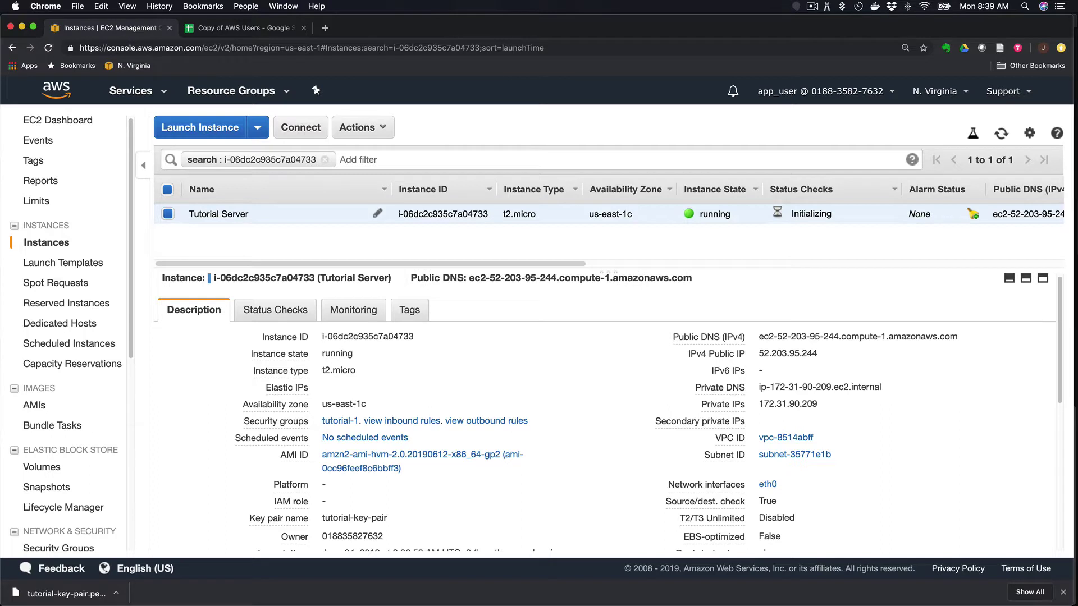
scroll(392, 236, "right", 1)
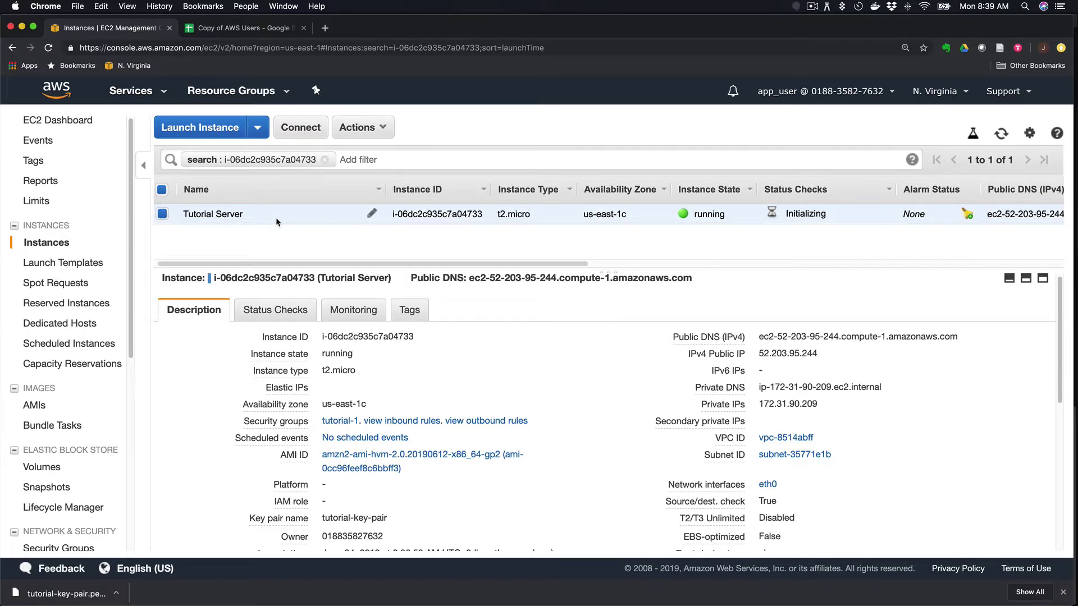
scroll(308, 217, "left", 1)
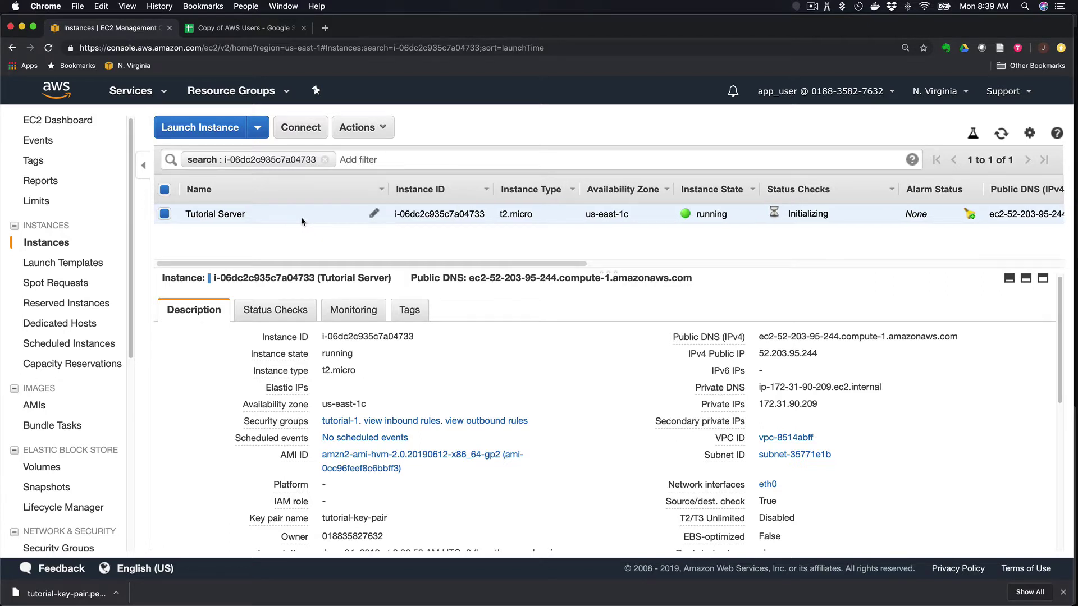
scroll(301, 221, "left", 1)
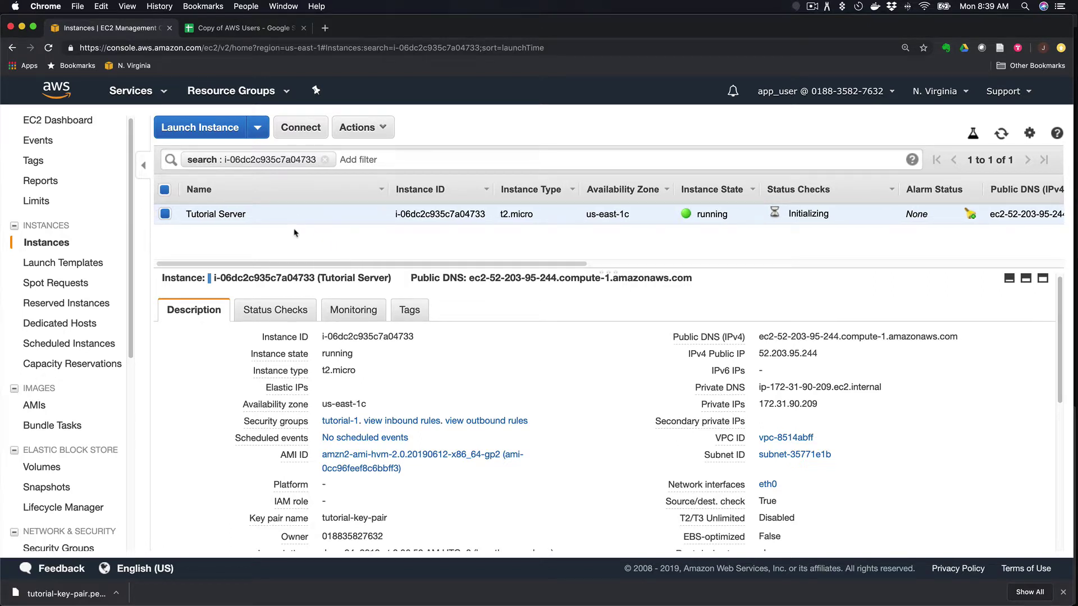
scroll(312, 224, "right", 1)
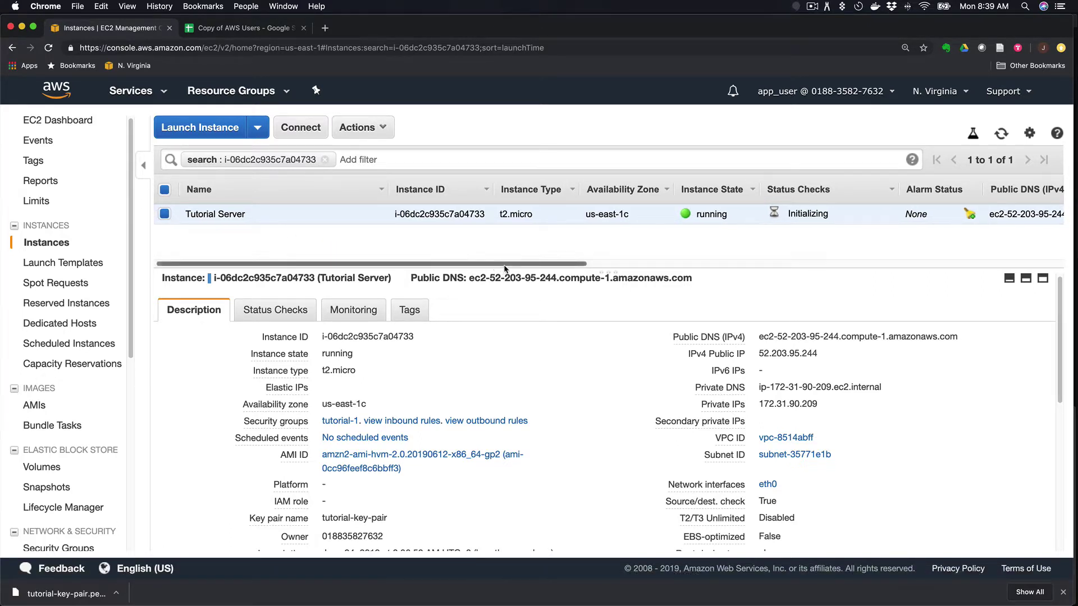
scroll(386, 236, "down", 1)
left_click_drag(408, 264, 353, 267)
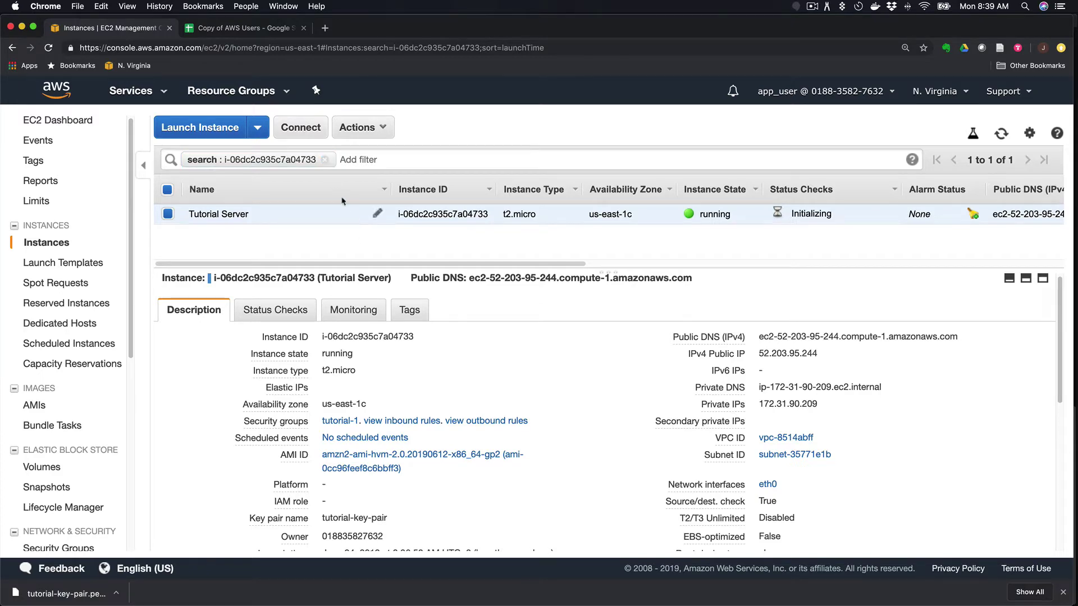
Remove the instance ID search filter to list all instances and show the Tutorial Server row in full.
left_click(324, 161)
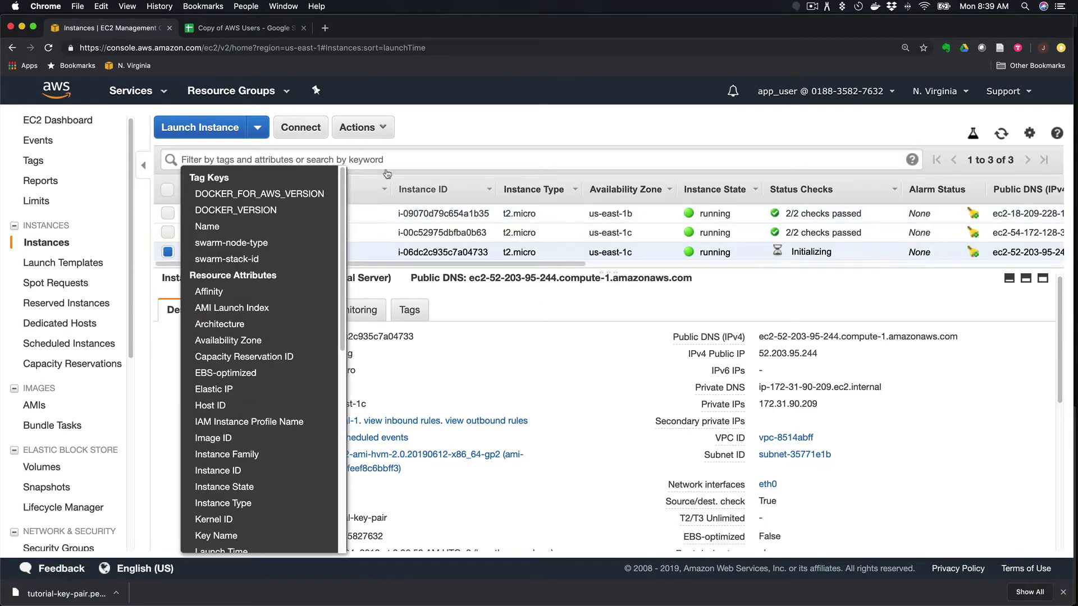
key("Escape")
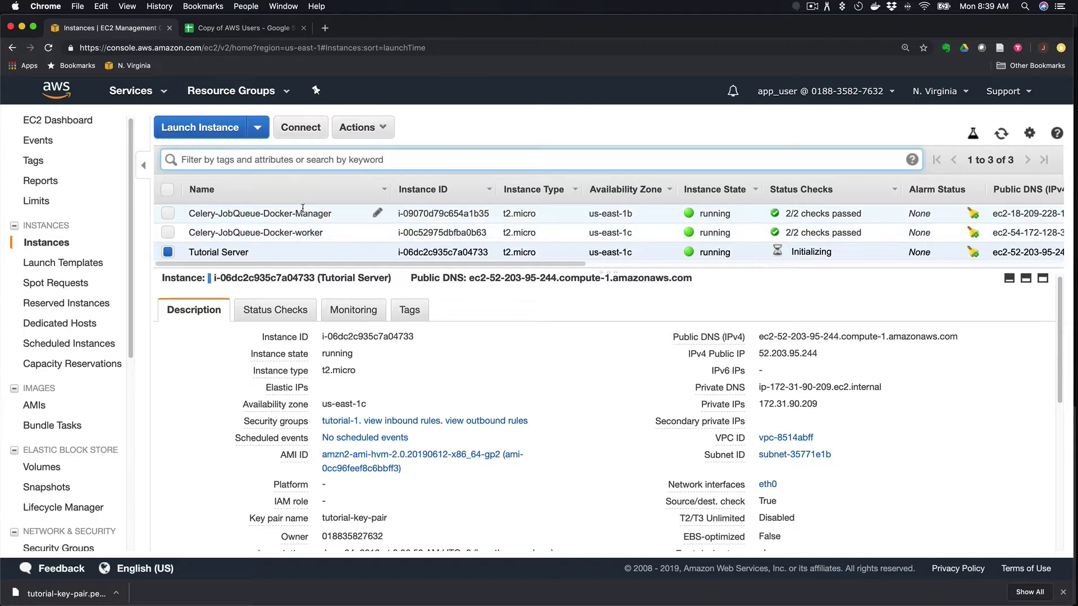
left_click(288, 249)
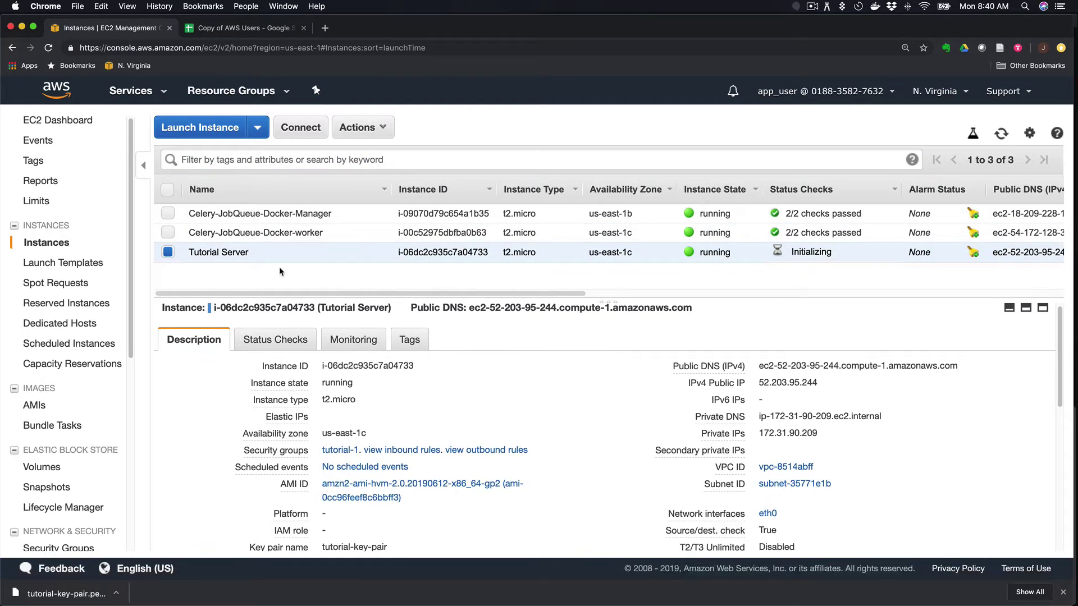
Filter the instances list by the Tutorial Server's copied instance ID, i-06dc2c935c7a04733.
double_click(478, 254)
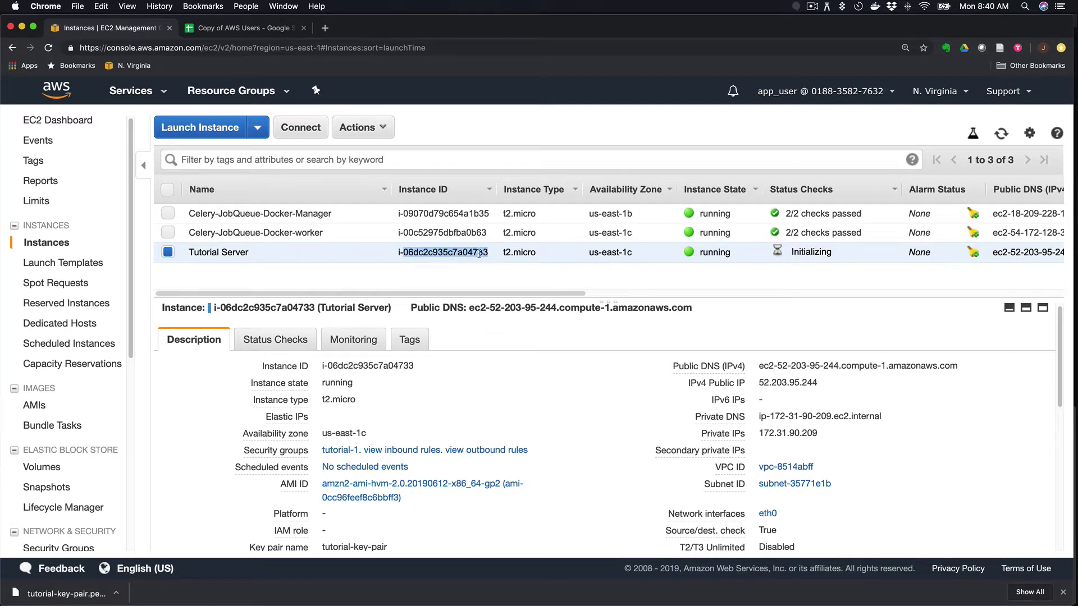
left_click_drag(487, 253, 392, 256)
key("super+c")
left_click(305, 159)
key("super+v")
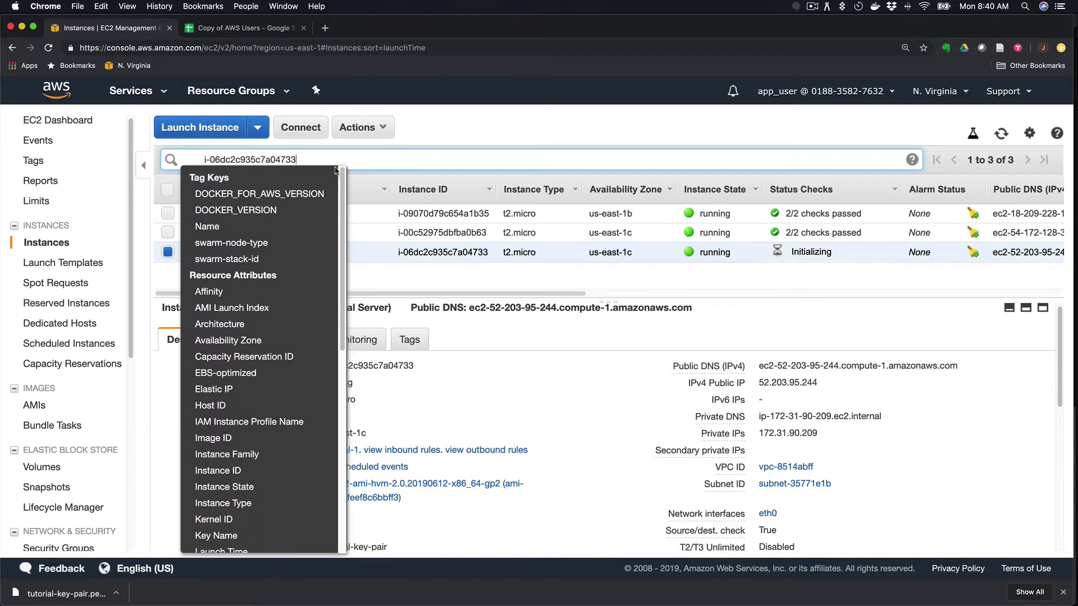
key("Return")
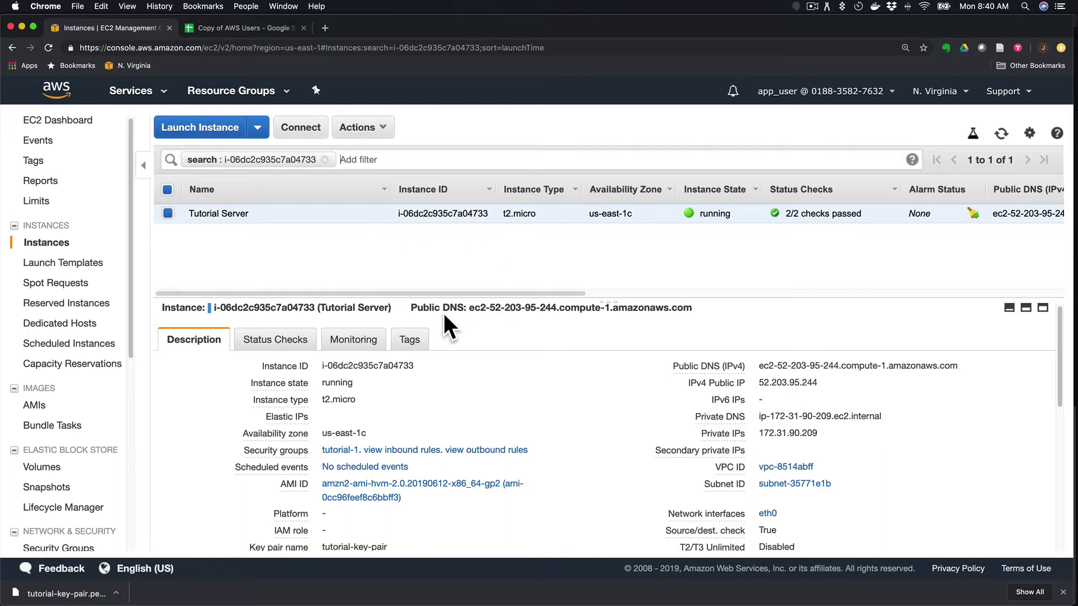
Look through the Tutorial Server's description details, including its public DNS, IP addresses and key pair name.
left_click_drag(469, 309, 697, 318)
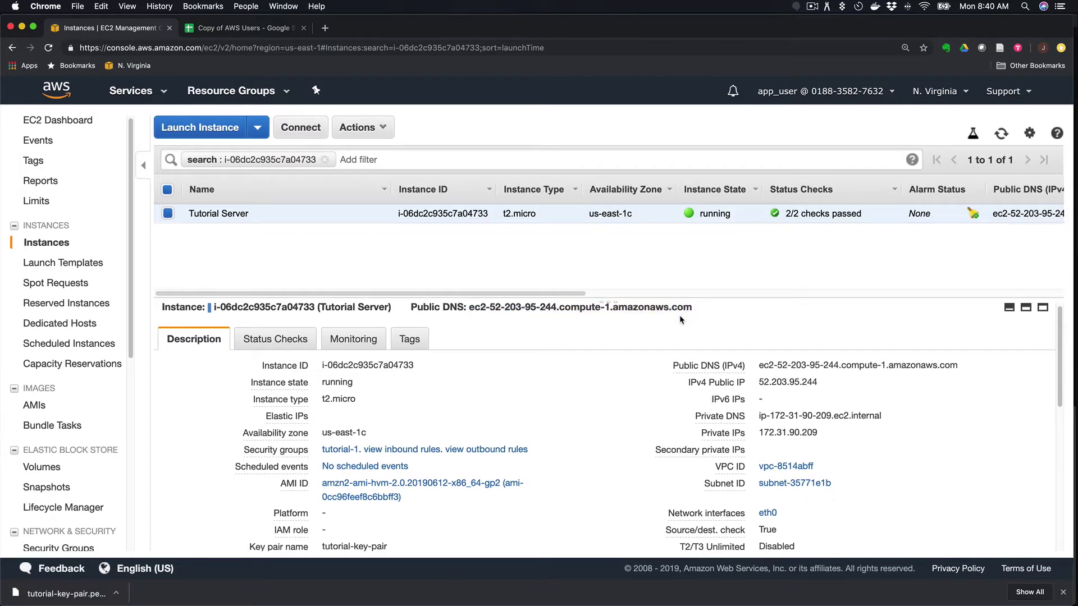
mouse_move(288, 395)
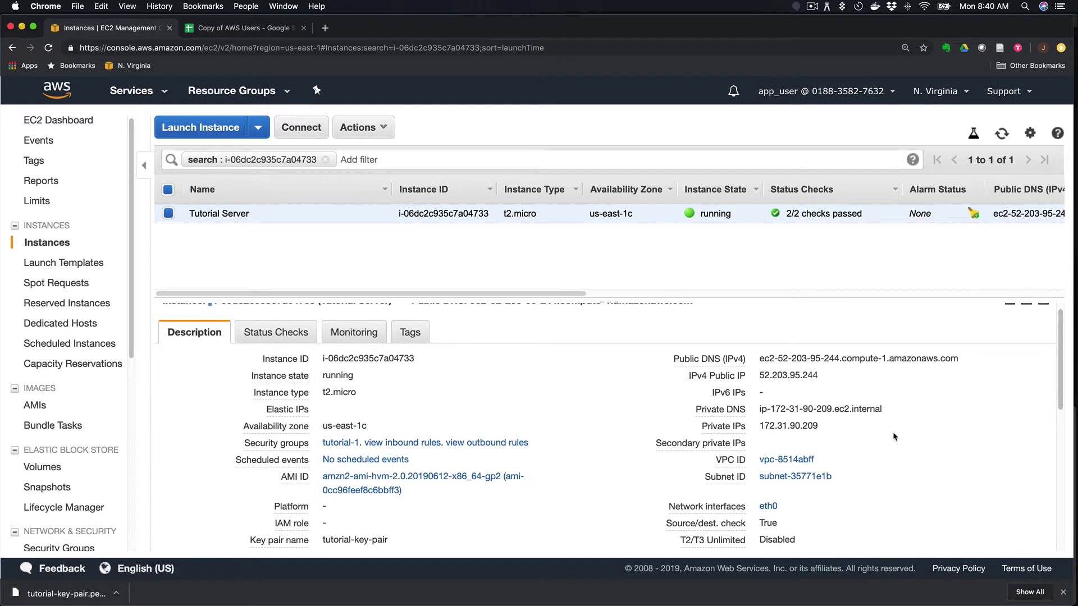
left_click_drag(1060, 377, 1067, 505)
scroll(1067, 504, "up", 10)
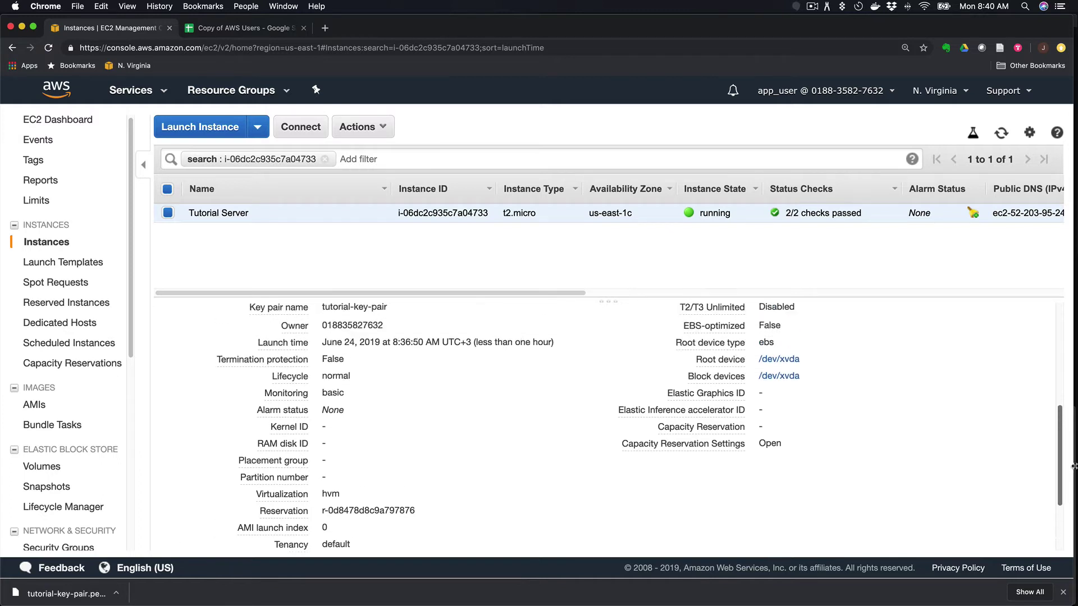
scroll(622, 413, "up", 2)
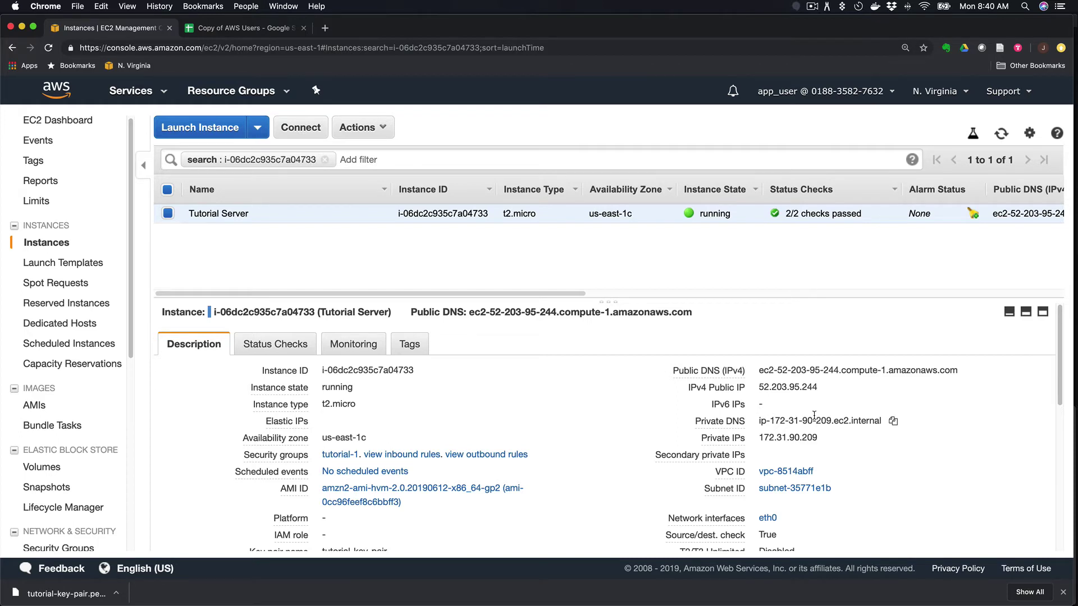
scroll(751, 405, "down", 1)
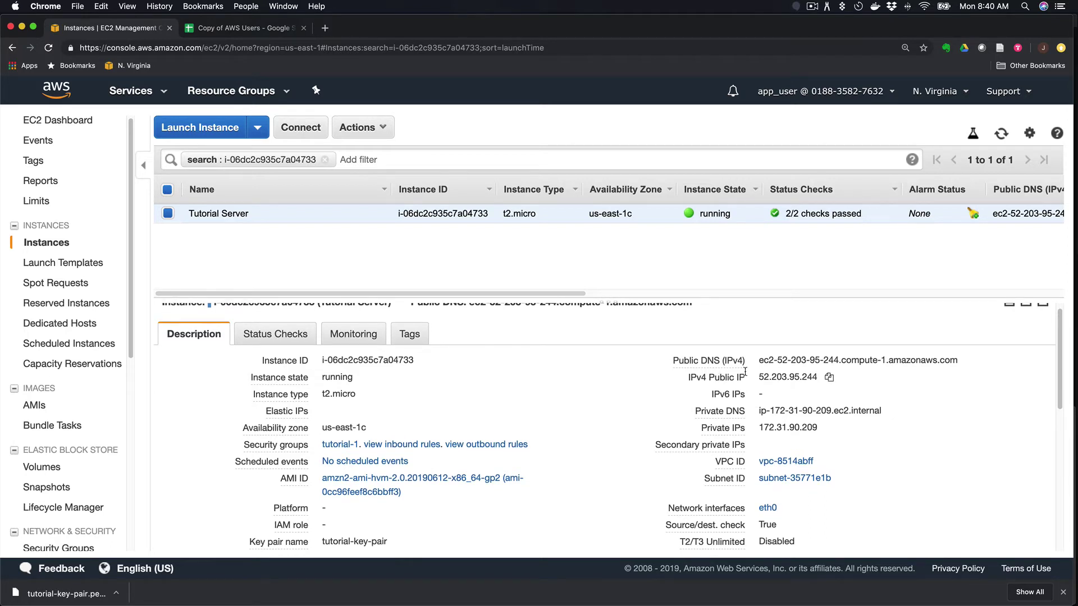
scroll(746, 373, "down", 1)
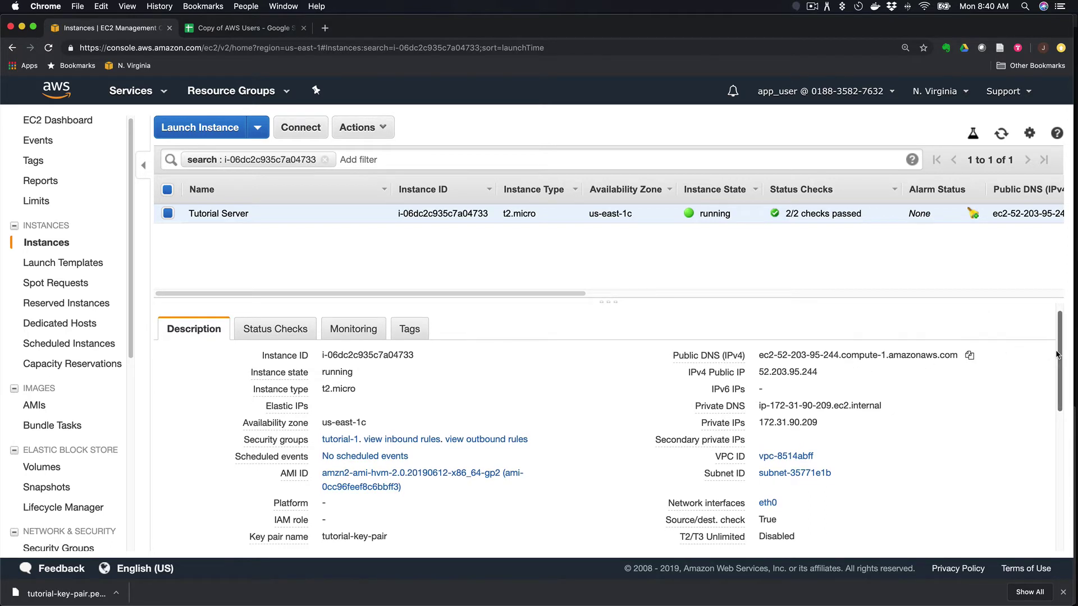
scroll(1058, 354, "down", 1)
scroll(1059, 355, "down", 1)
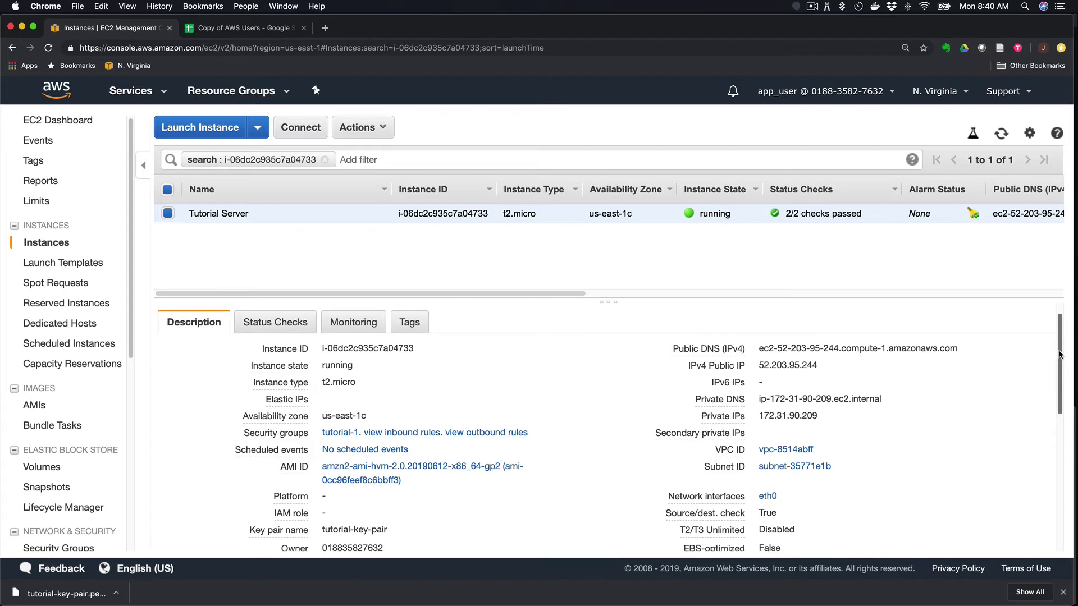
scroll(1060, 355, "down", 1)
scroll(1059, 355, "up", 3)
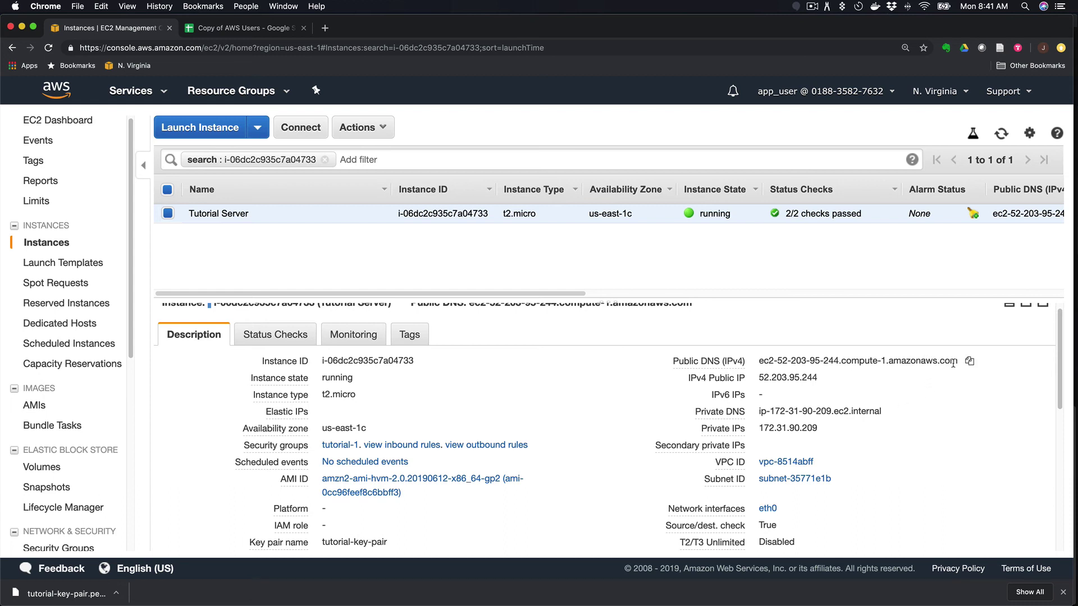
scroll(988, 372, "down", 1)
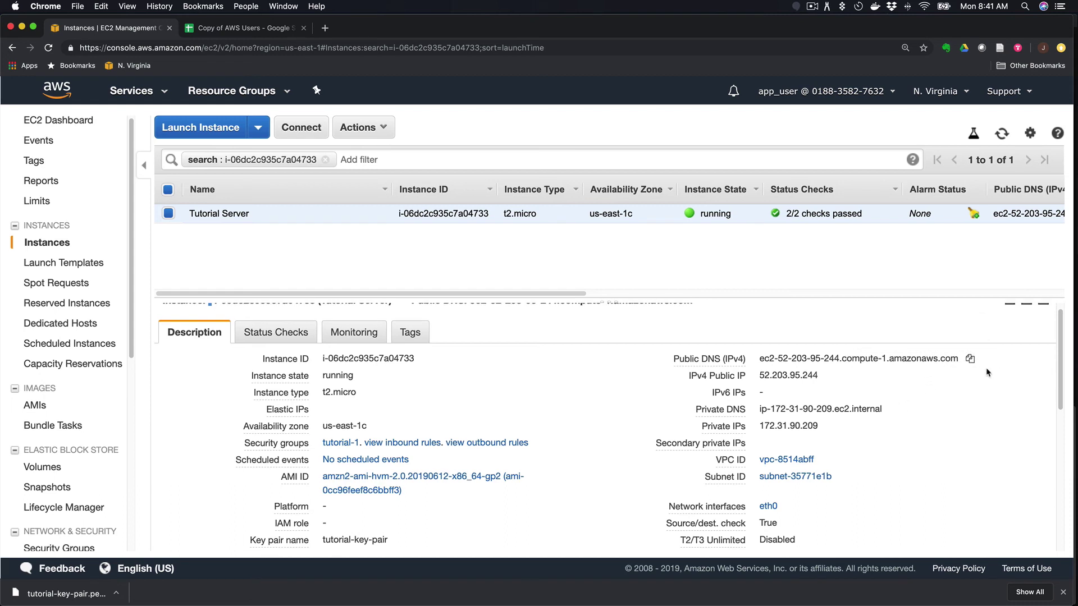
scroll(804, 387, "up", 1)
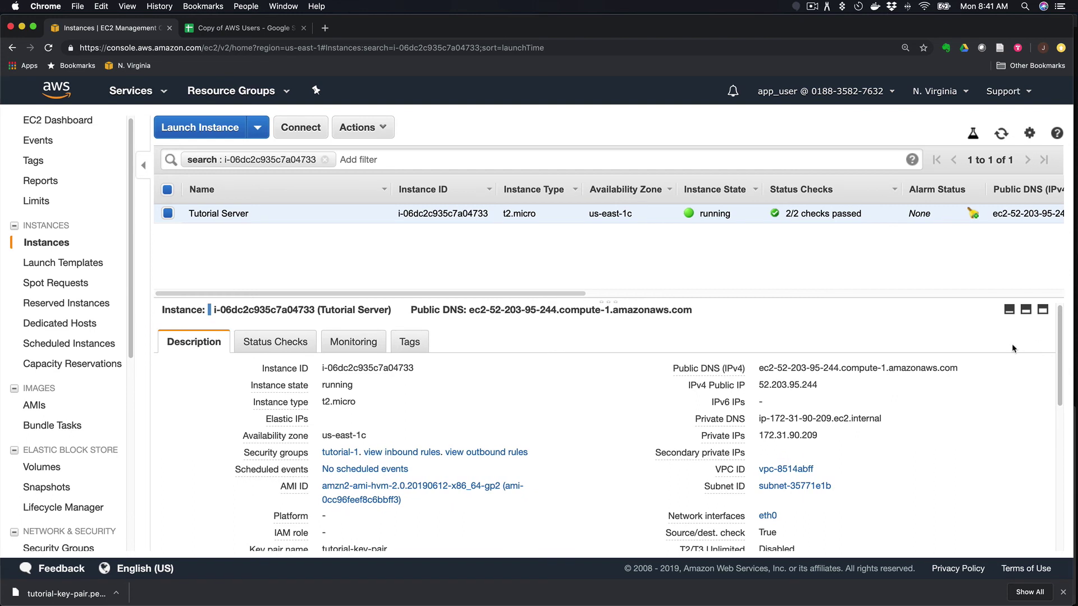
scroll(1061, 337, "up", 1)
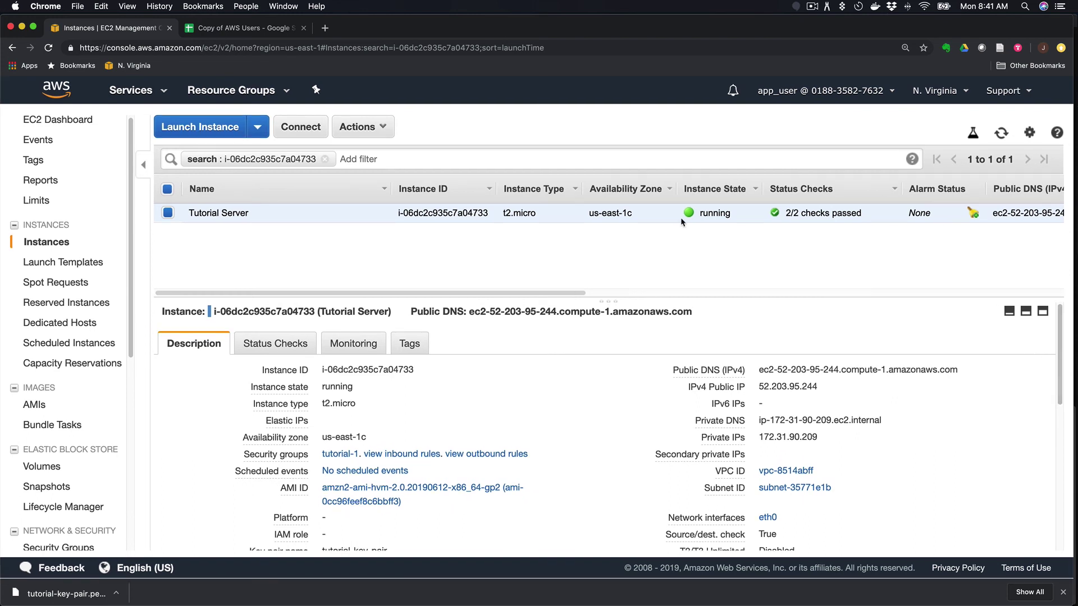
left_click(812, 7)
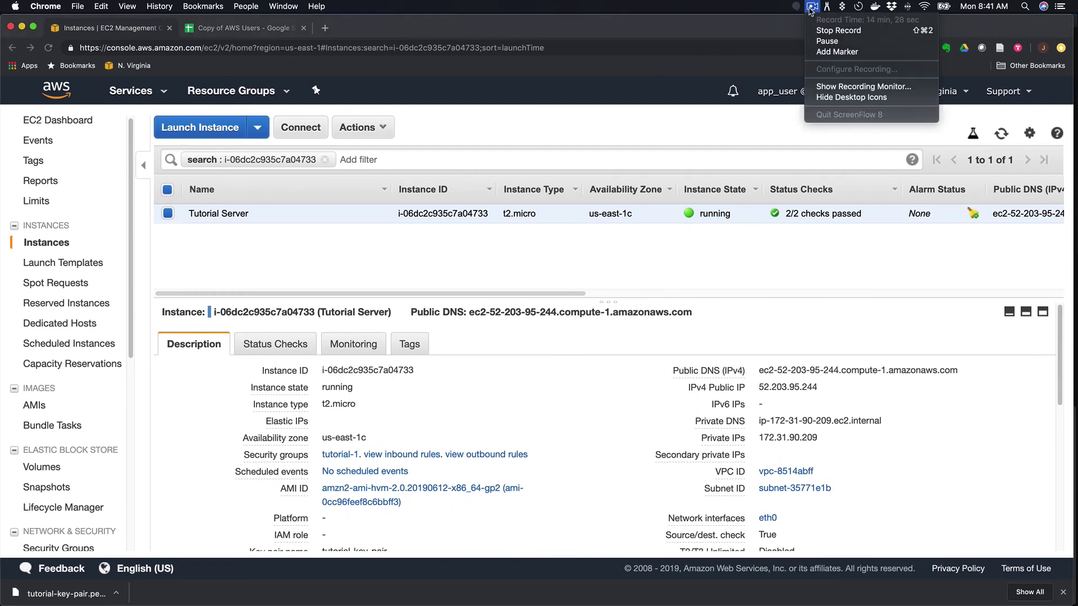